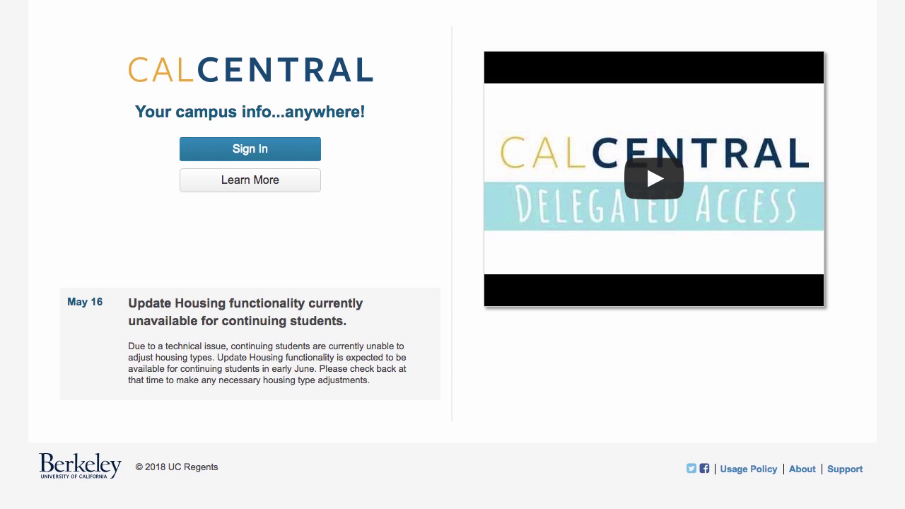
Step: Sign in to CalCentral with the CalNet ID and the account passphrase
click(285, 149)
text(oskibear)
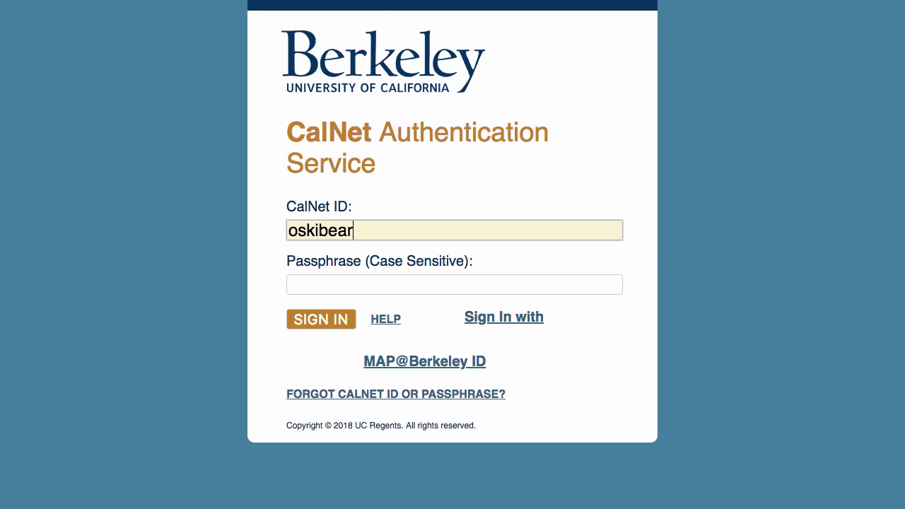
key(Tab)
text(•••)
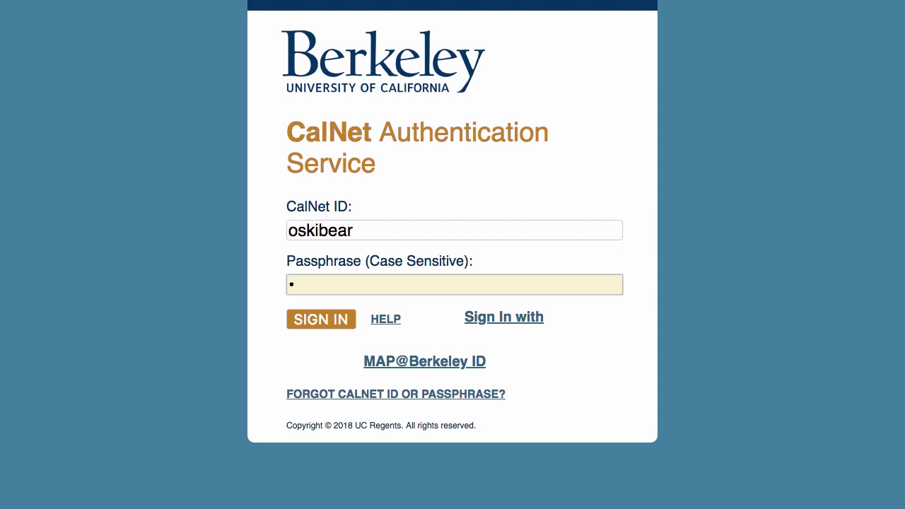
text(••••••)
key(Return)
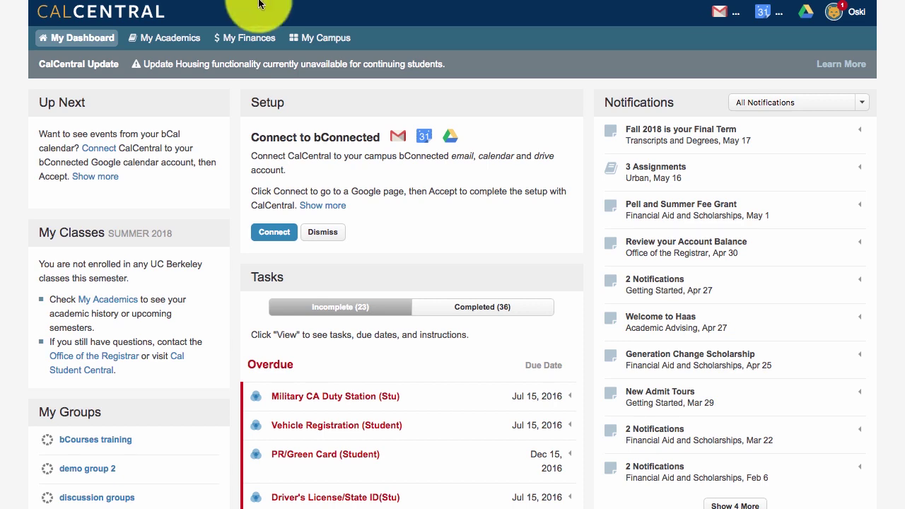
Step: Open the Schedule Planner for the upcoming semester from the Fall 2018 class enrollment activities in My Academics
click(195, 41)
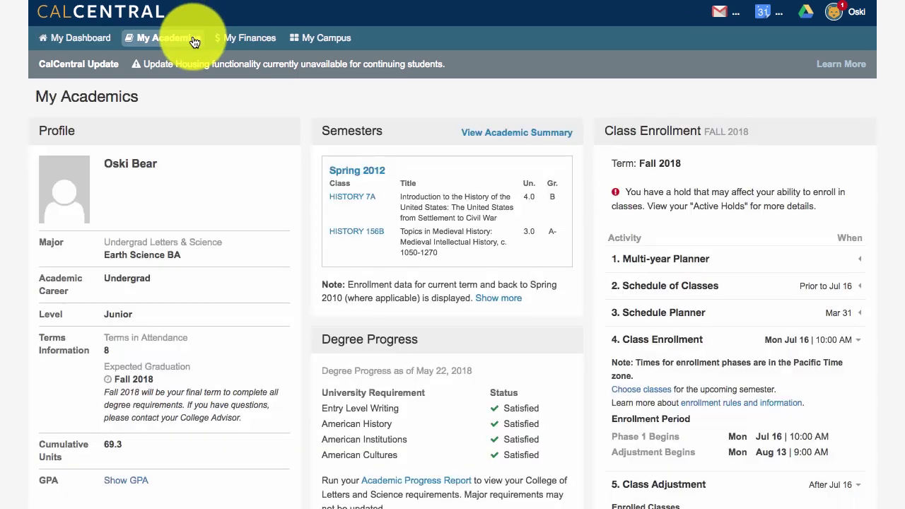
click(672, 313)
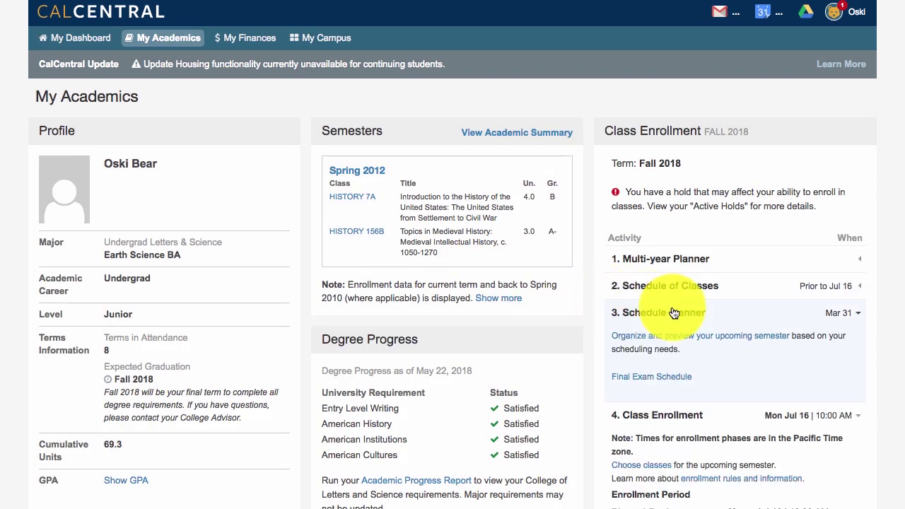
click(755, 340)
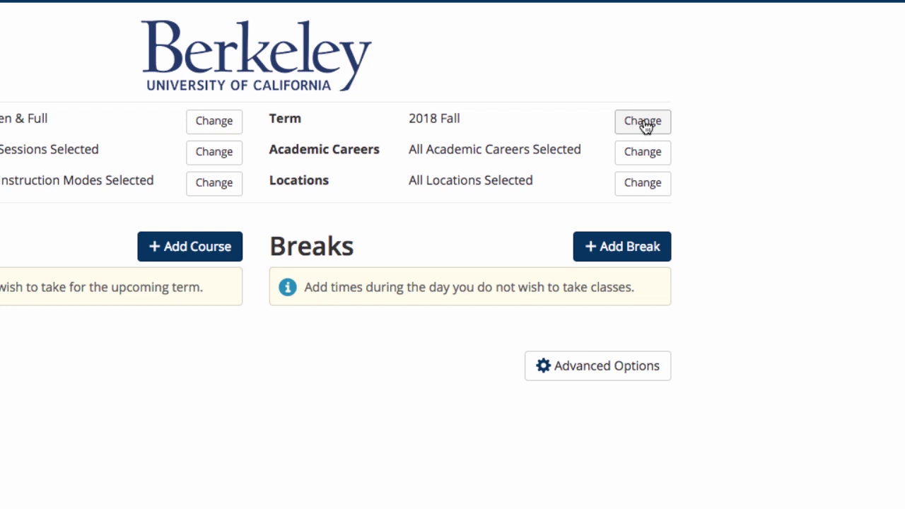
Step: Set the planner's term to 2018 Fall and save the selection
click(643, 122)
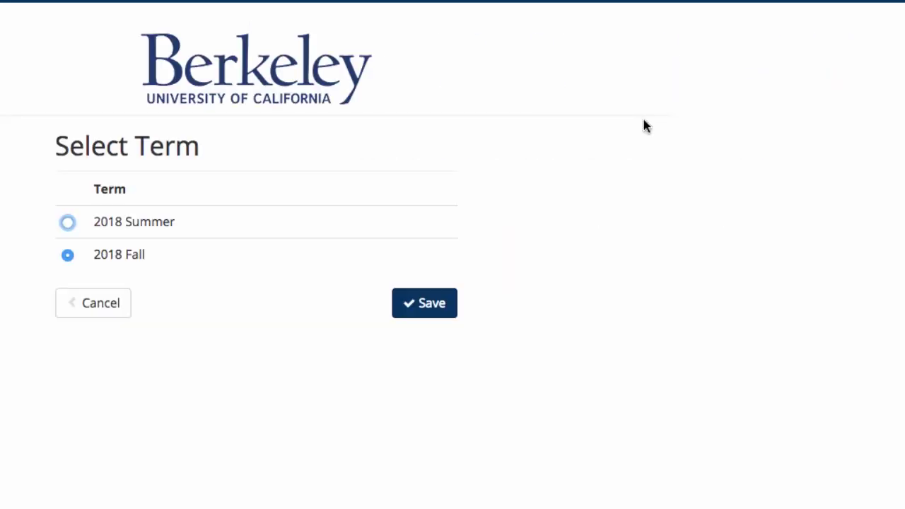
click(134, 249)
click(439, 305)
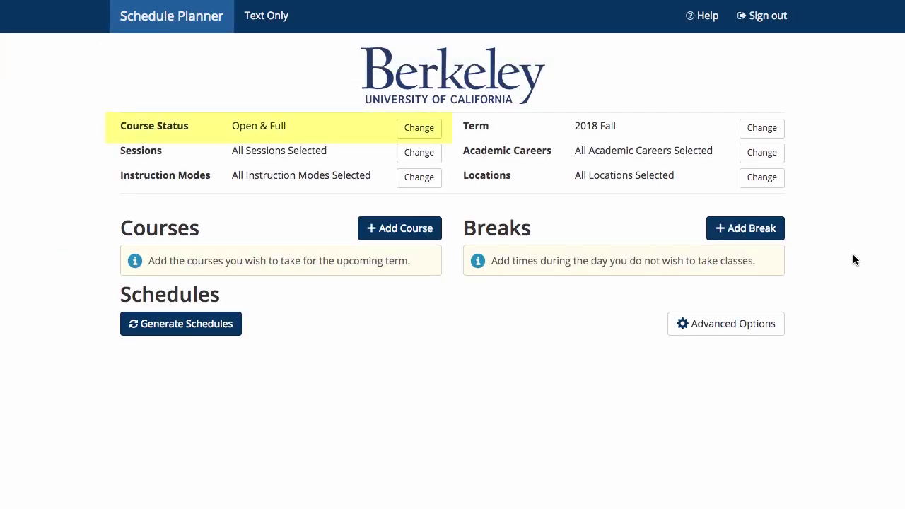
Step: Set the course status filter to Open & Full w/Waitlist Open and save it
click(428, 130)
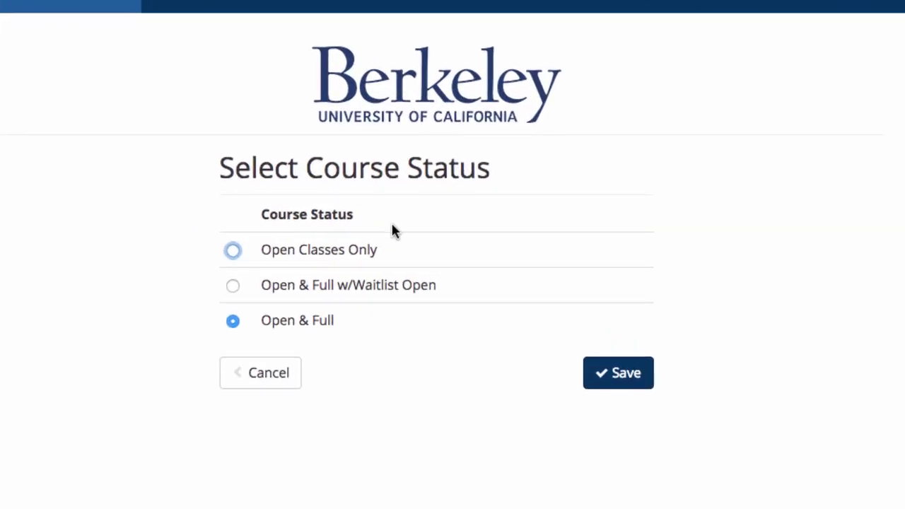
click(359, 247)
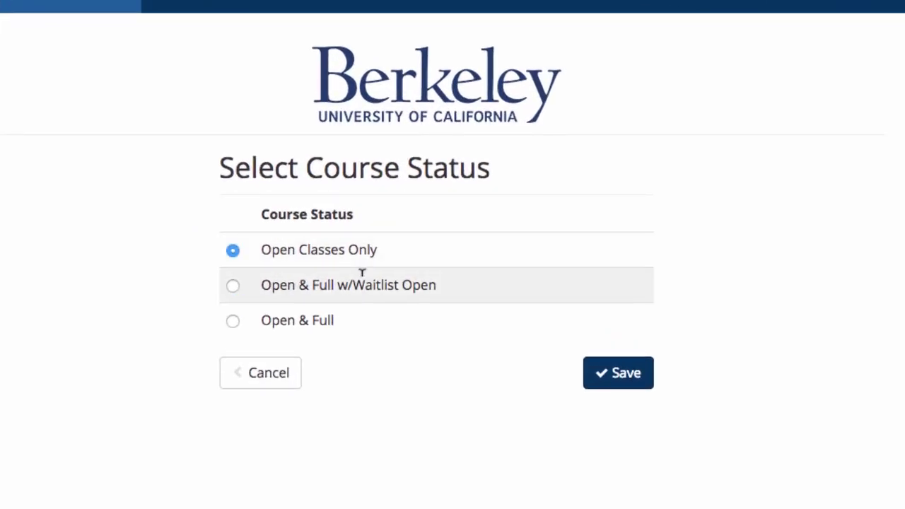
click(361, 276)
click(327, 312)
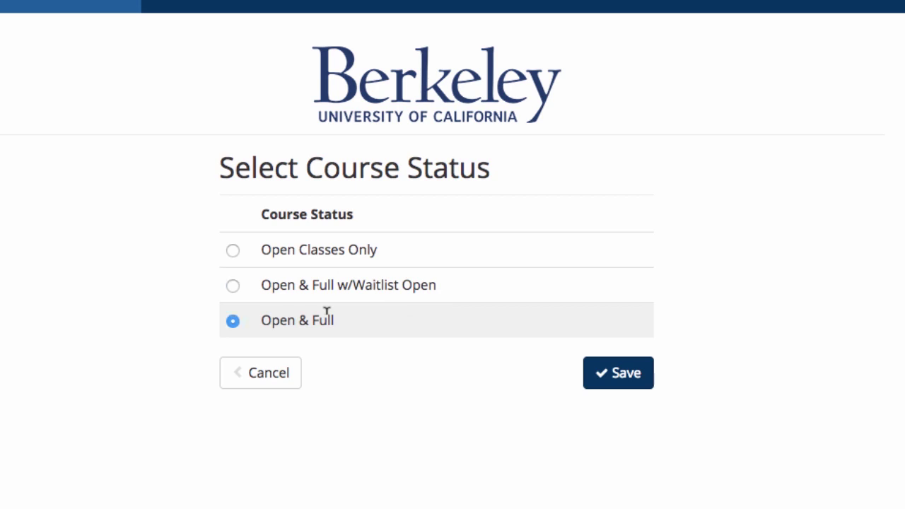
click(355, 282)
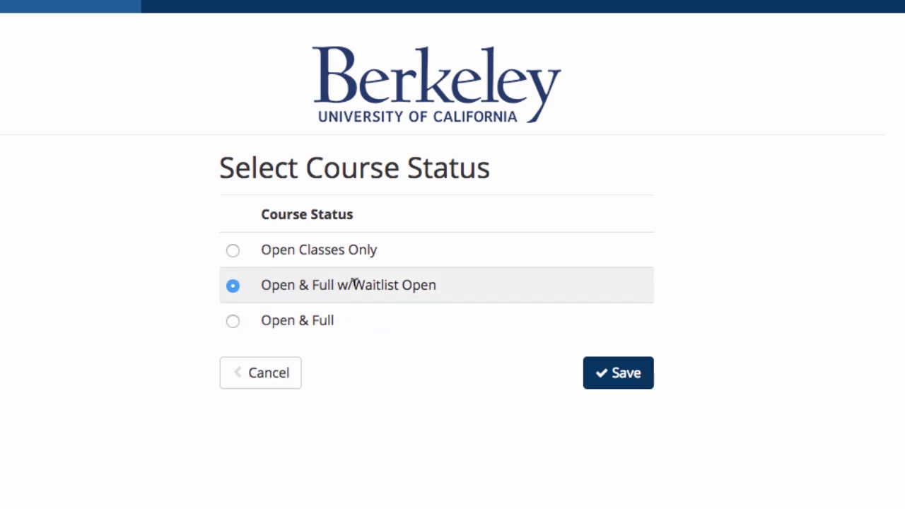
click(635, 377)
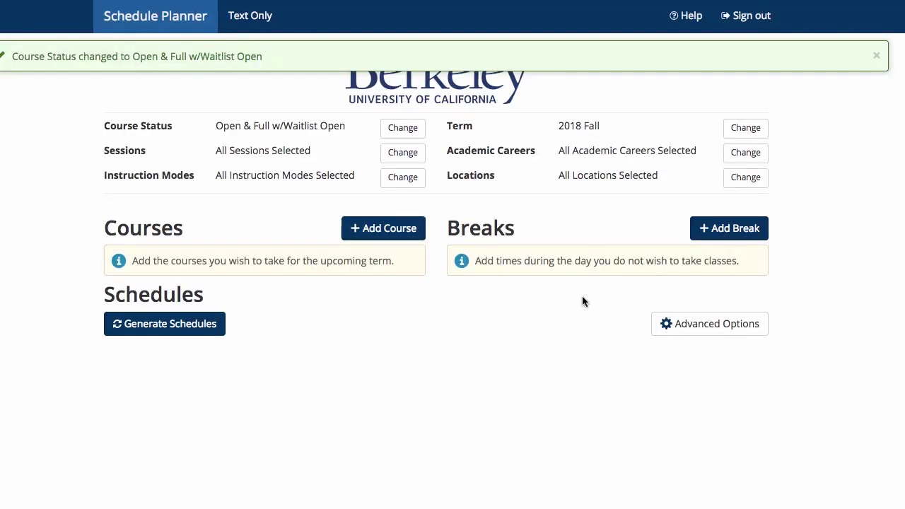
Step: Add the course Mathematics 1A - Calculus to the planner's course list by subject
click(401, 232)
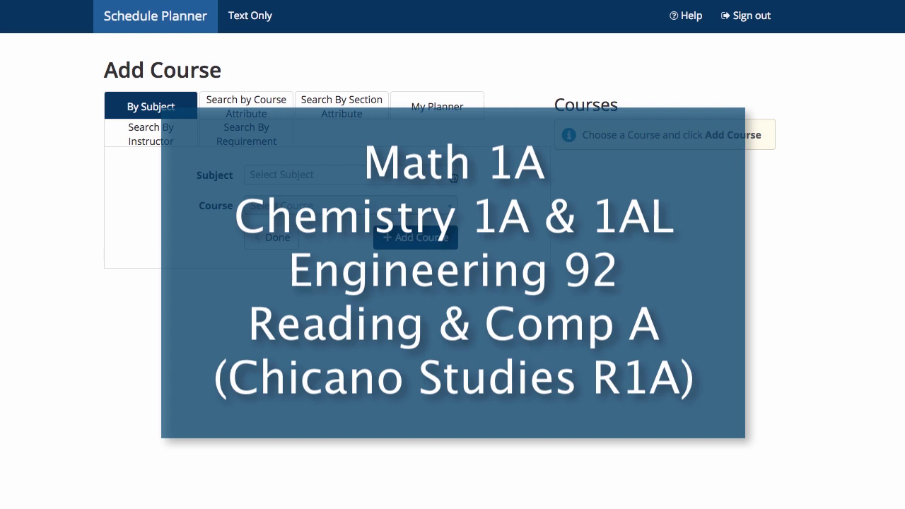
click(453, 175)
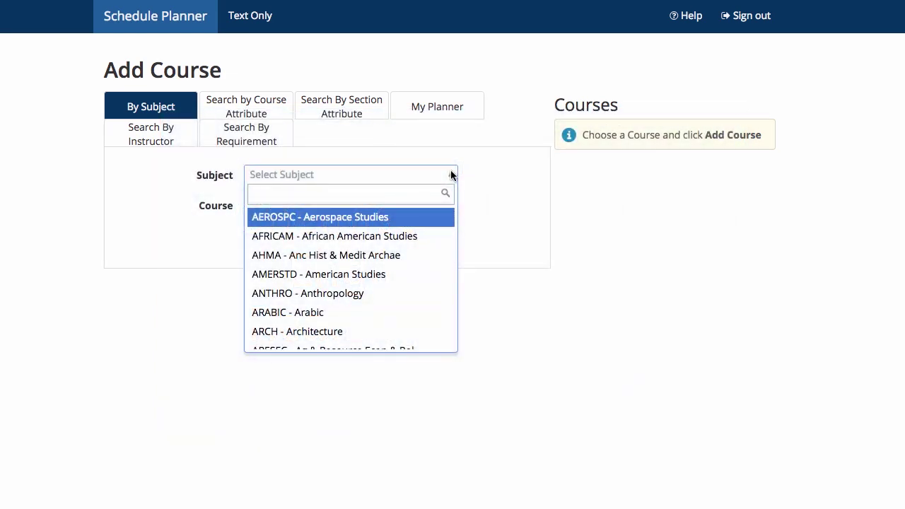
text(Math)
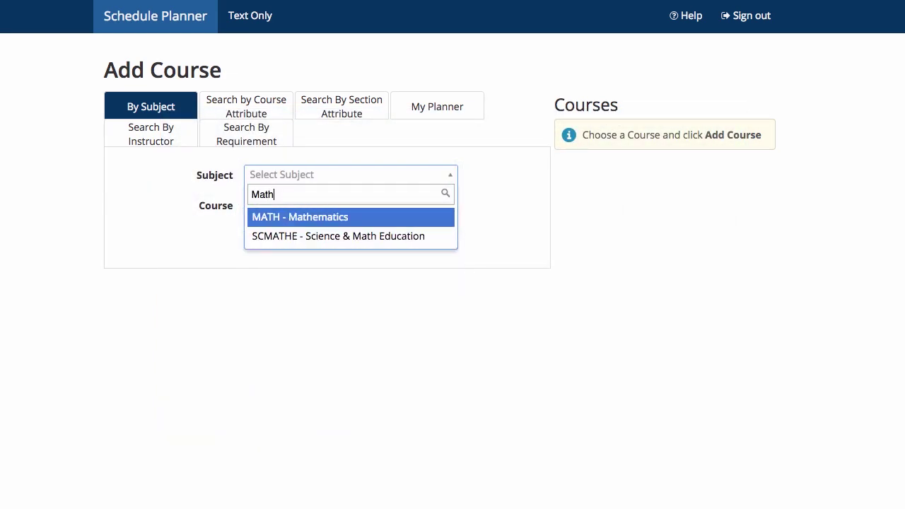
click(327, 218)
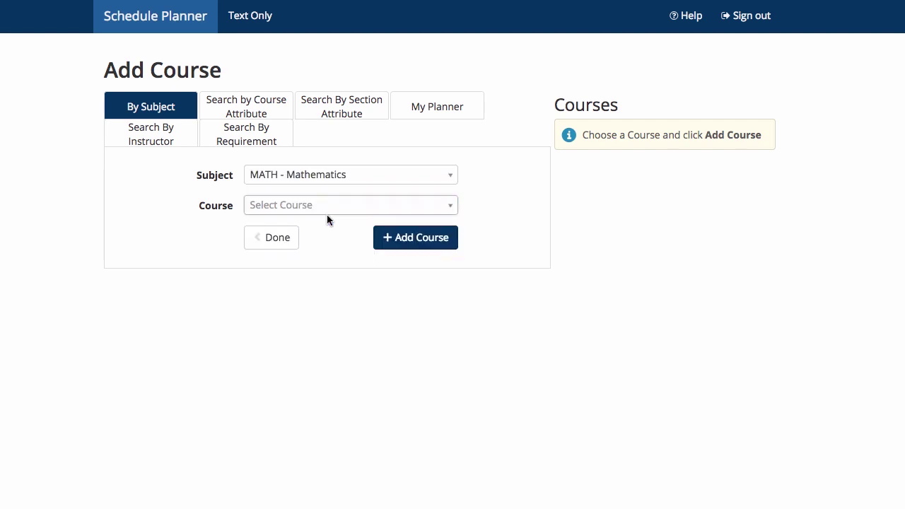
click(408, 205)
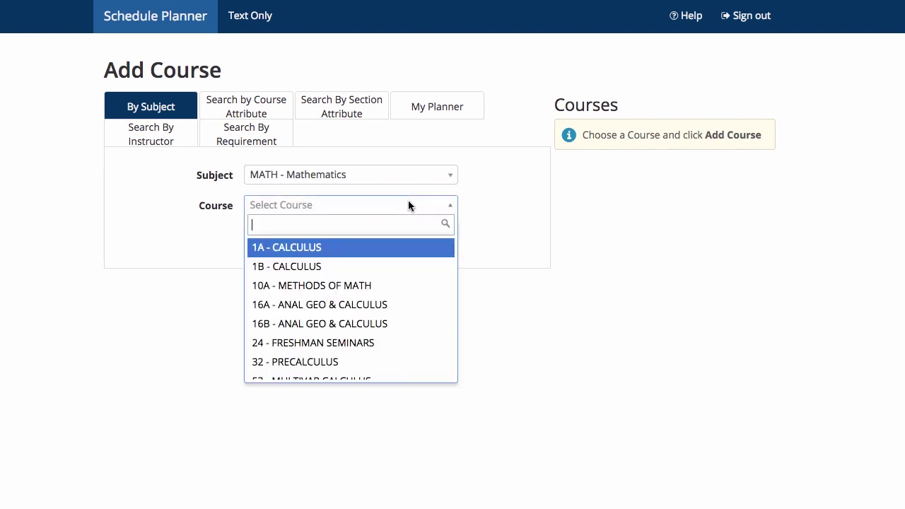
click(300, 248)
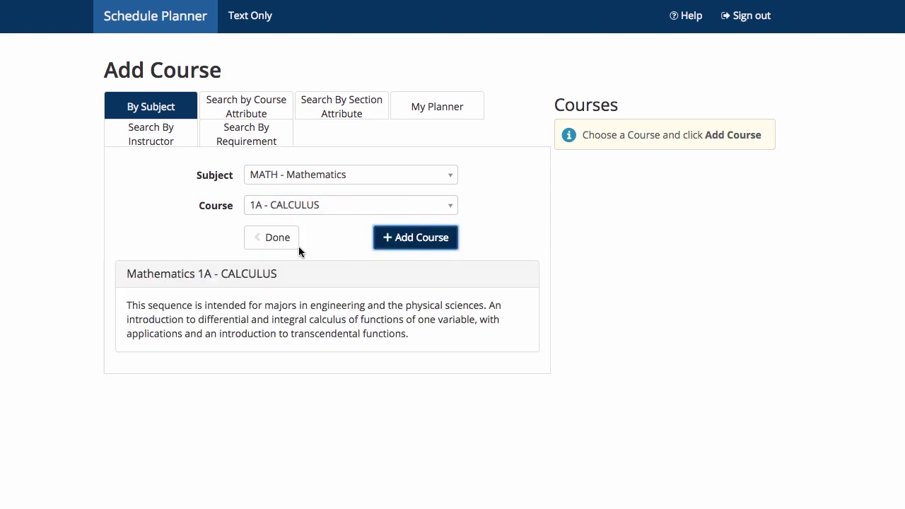
click(437, 239)
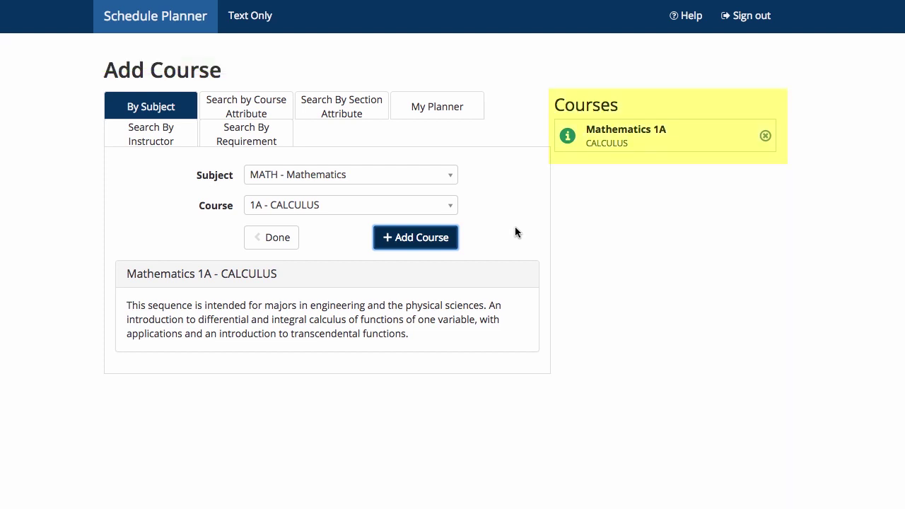
Step: Add Chemistry 1A - General Chemistry and its lab course Chemistry 1AL to the course list
click(350, 175)
text(c)
click(415, 238)
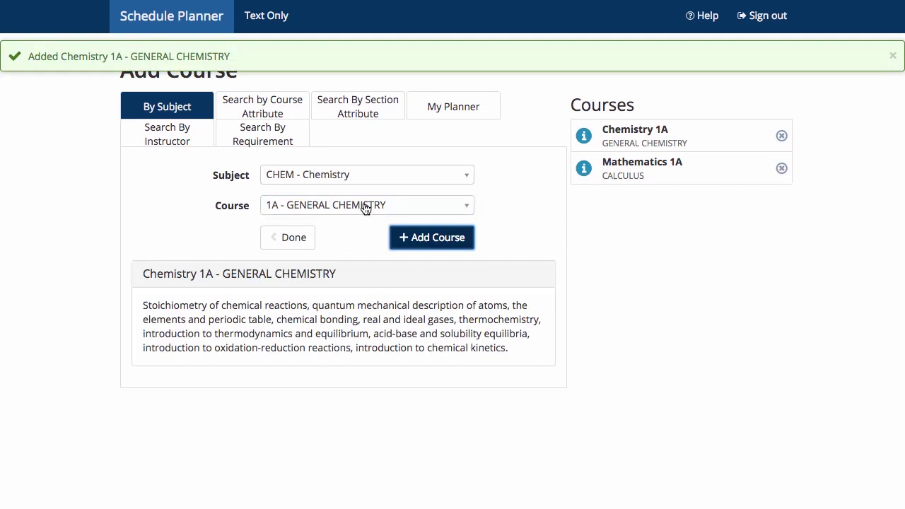
click(415, 237)
Step: Add Chicano Studies R1A - Reading & Comp to the course list
text(chic)
key(Return)
click(359, 205)
text(r1)
key(Return)
click(431, 237)
Step: Add Engineering 92 - Perspectin Engin to the course list and return to the planner overview
click(366, 174)
text(engi)
click(275, 293)
text(92)
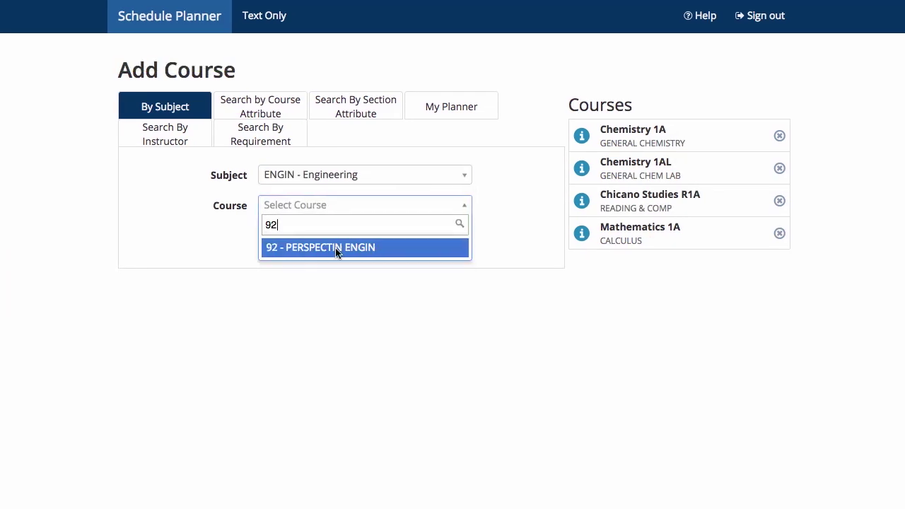
click(335, 248)
click(432, 238)
click(287, 239)
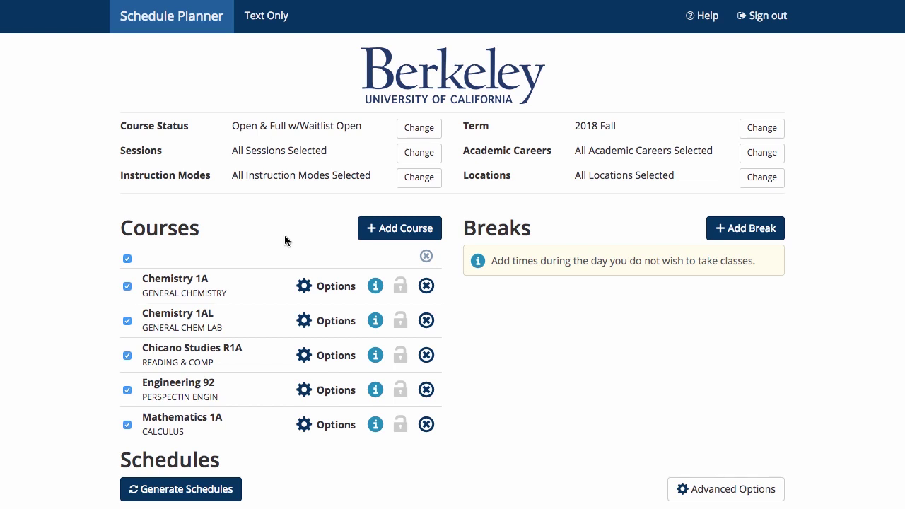
Step: Generate schedules for the selected courses and compare schedules 1 to 4 side by side
click(171, 494)
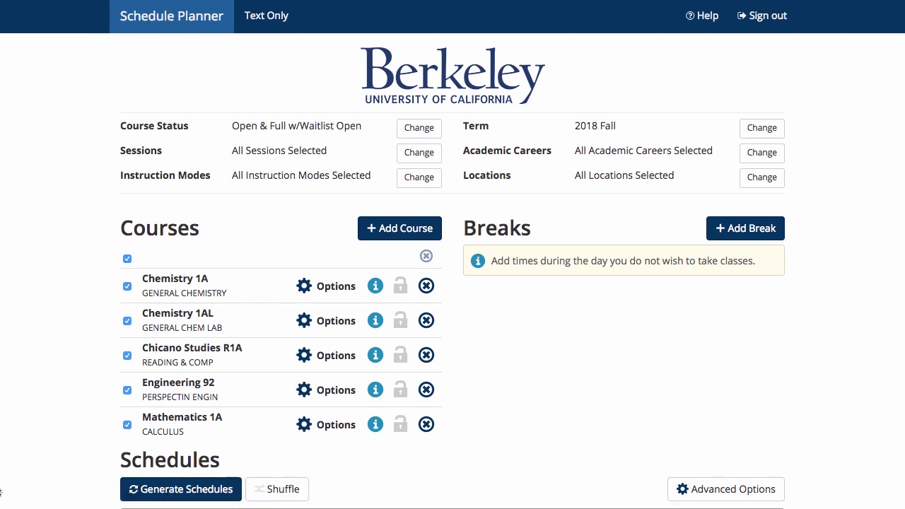
scroll(31, 485, down, 5)
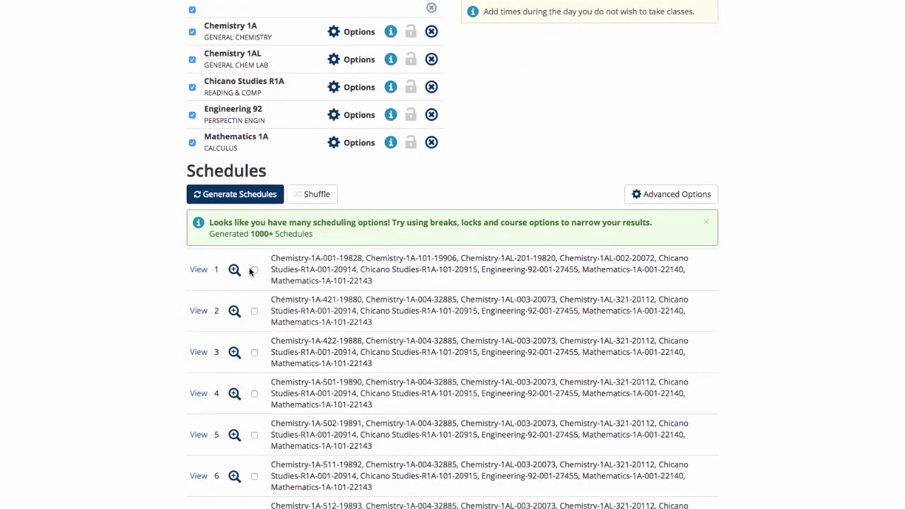
click(249, 294)
click(255, 340)
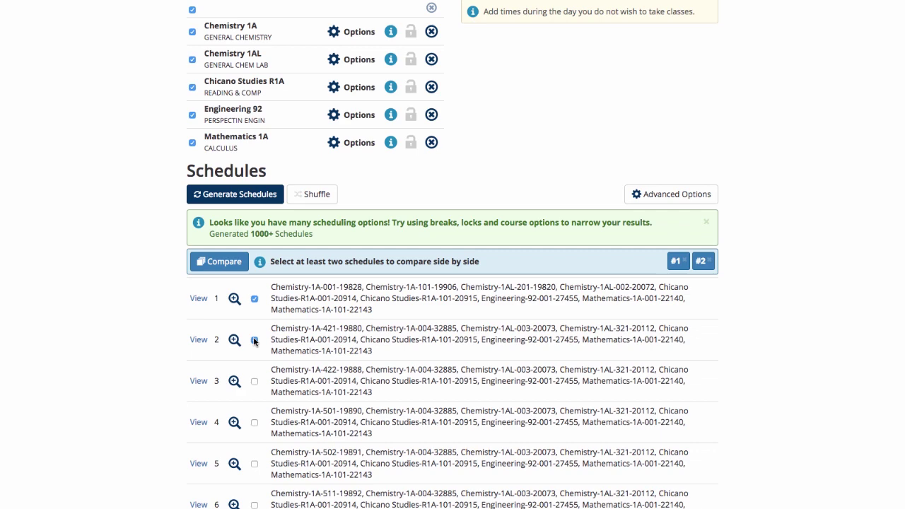
click(255, 381)
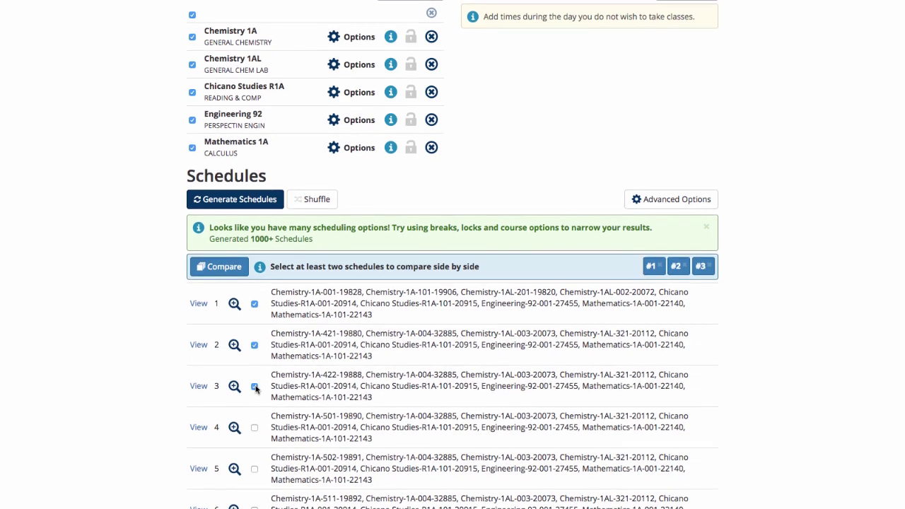
click(254, 427)
click(231, 267)
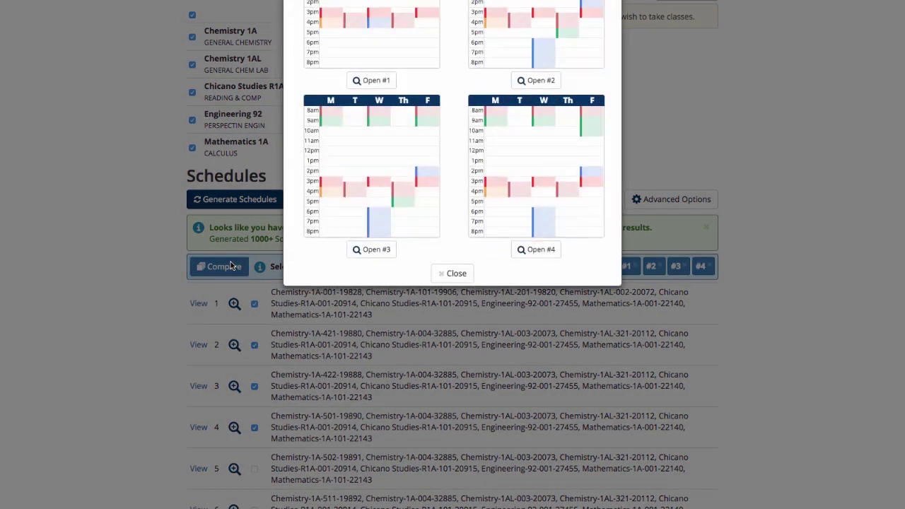
click(447, 275)
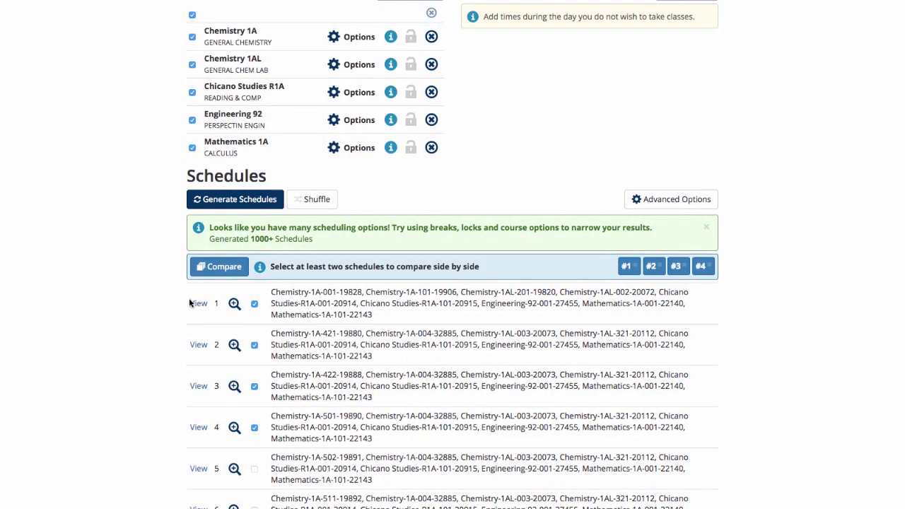
Step: View the first generated schedule in detail and browse through the following ones up to schedule 13
click(197, 304)
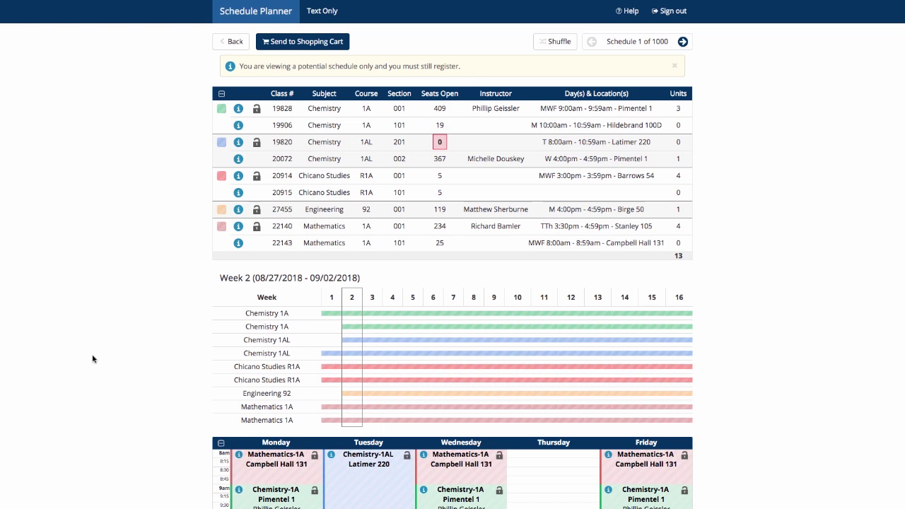
key(Right)
key(Right)
key(Right)
key(Right)
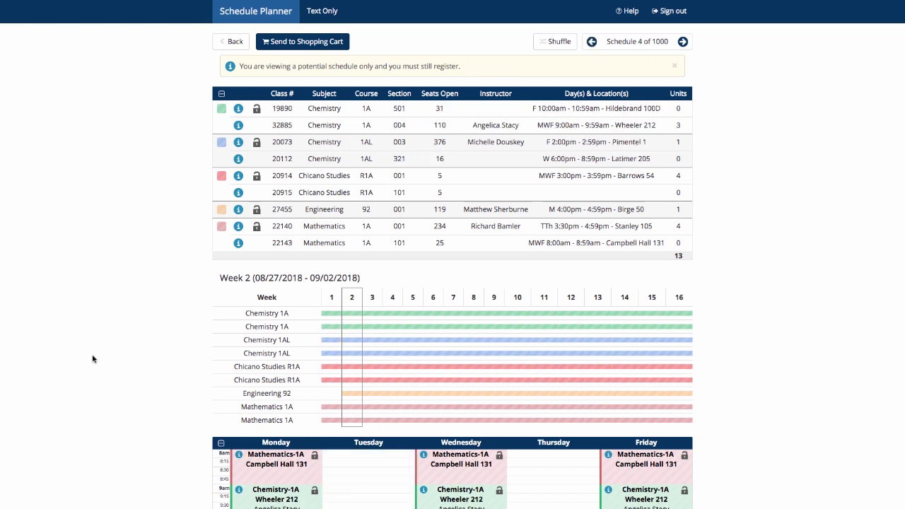
key(Right)
key(Right)
key(Right)
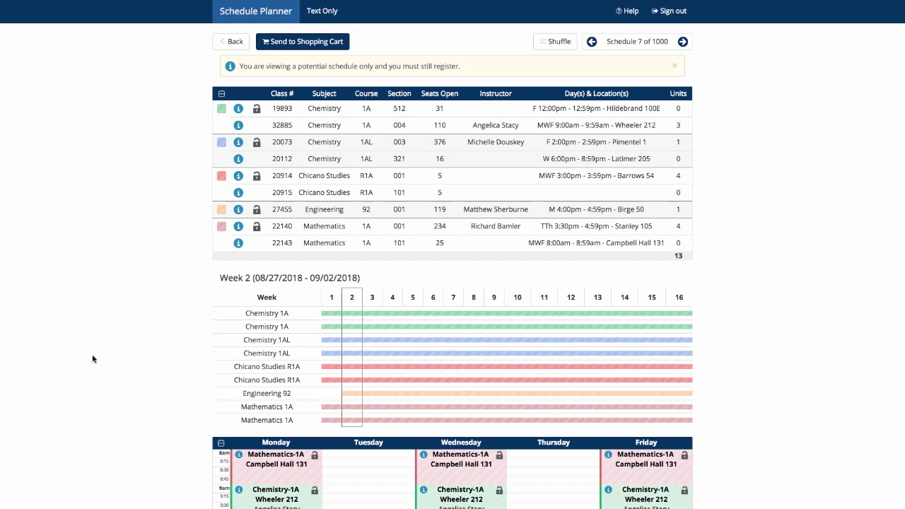
key(Right)
key(Right)
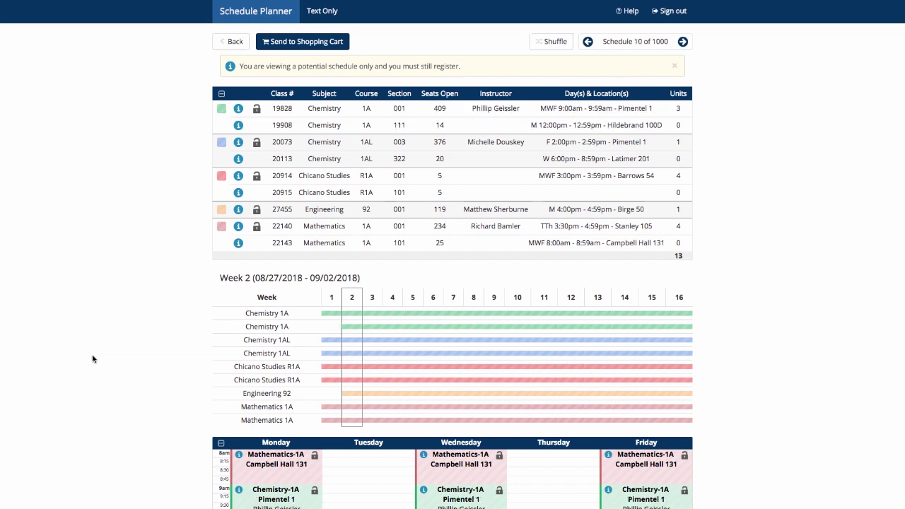
key(Right)
key(Right)
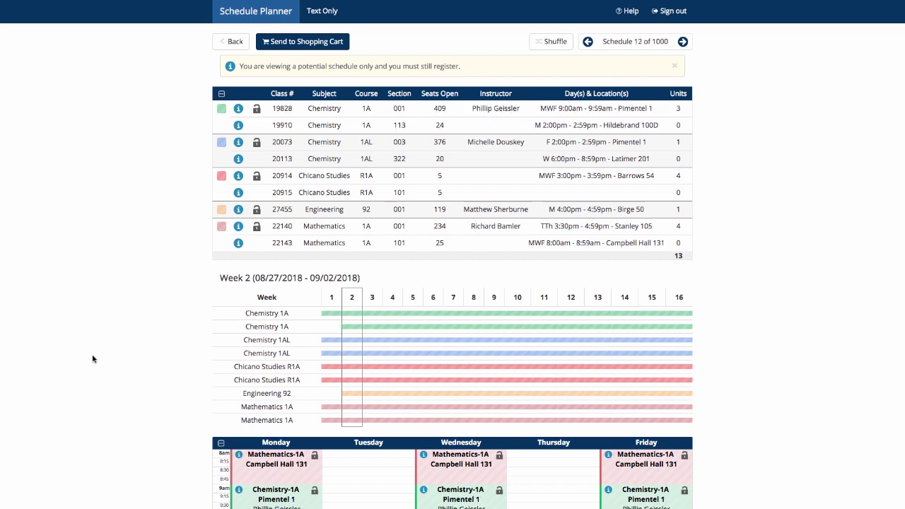
key(Right)
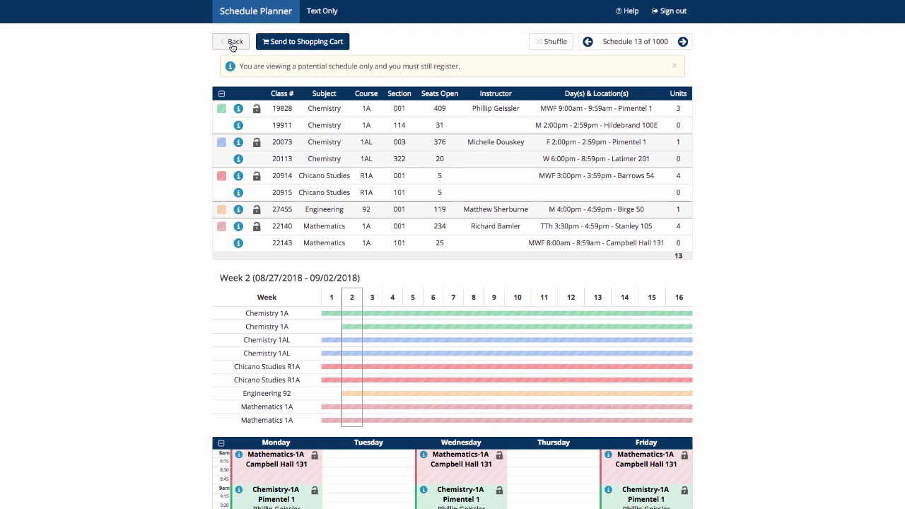
Step: Lock the Chemistry 1AL and Mathematics 1A classes in the weekly calendar of schedule 13
scroll(375, 390, down, 5)
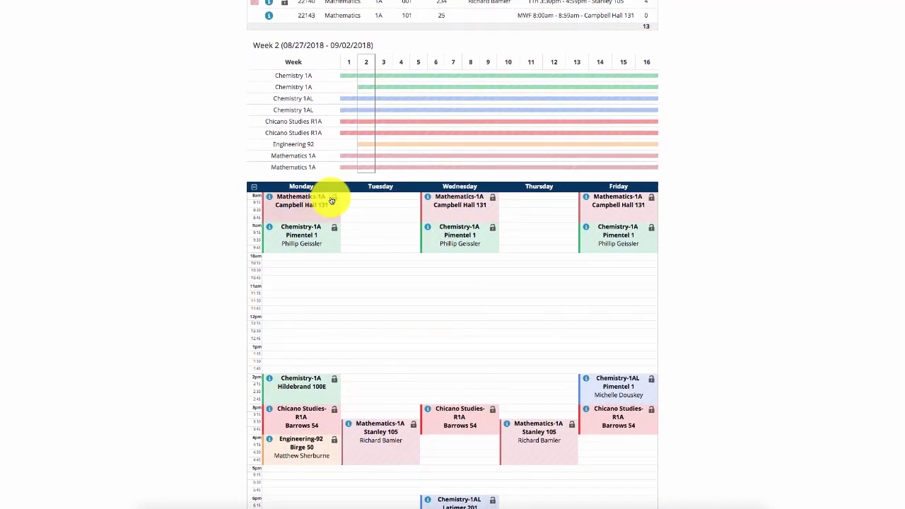
click(650, 382)
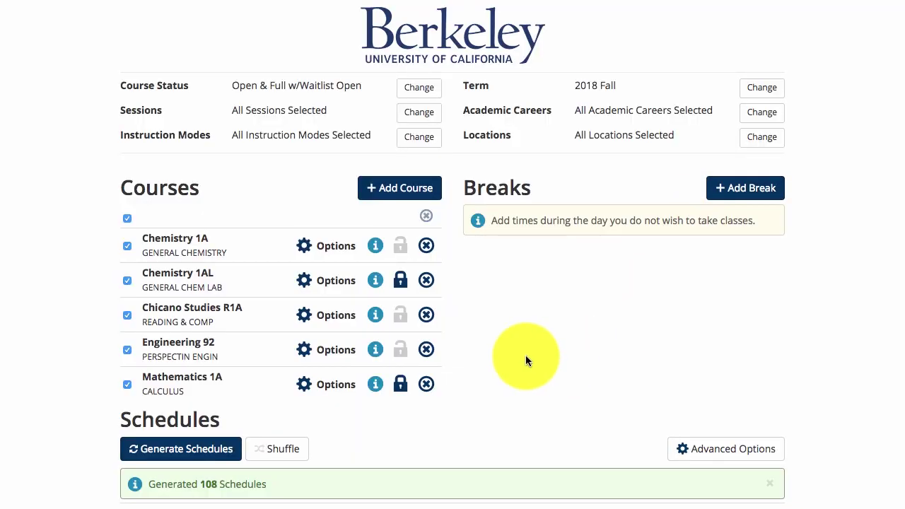
Step: Limit Chemistry 1A to the lecture 001 options with discussion sections 301, 302 and 311, and save the selection
click(316, 247)
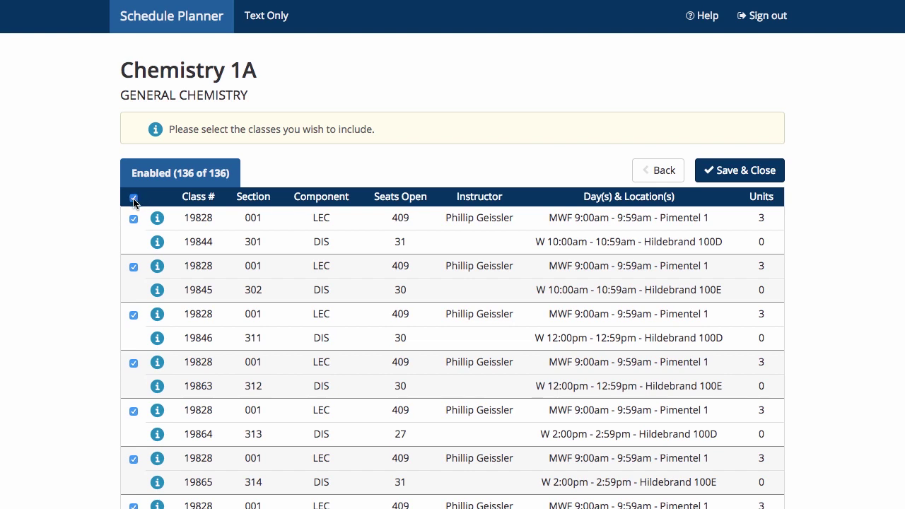
click(134, 199)
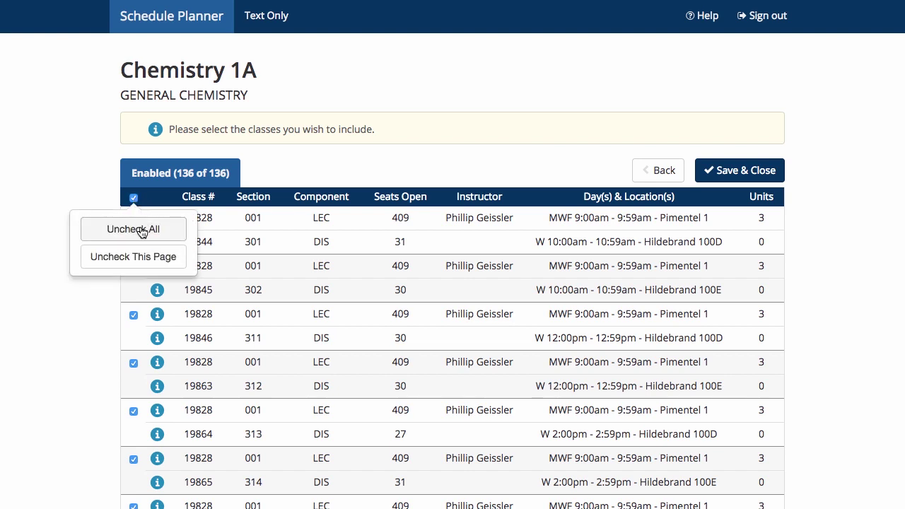
click(142, 232)
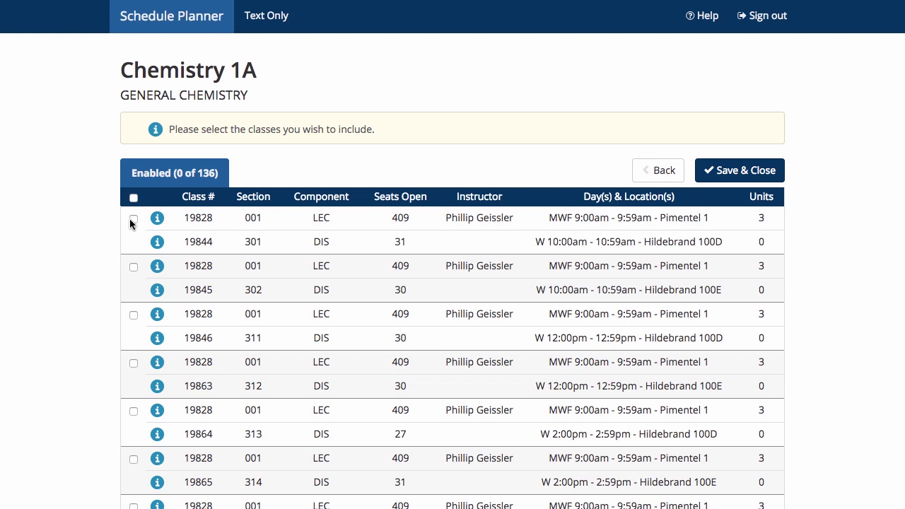
click(133, 219)
click(133, 266)
click(133, 315)
click(766, 171)
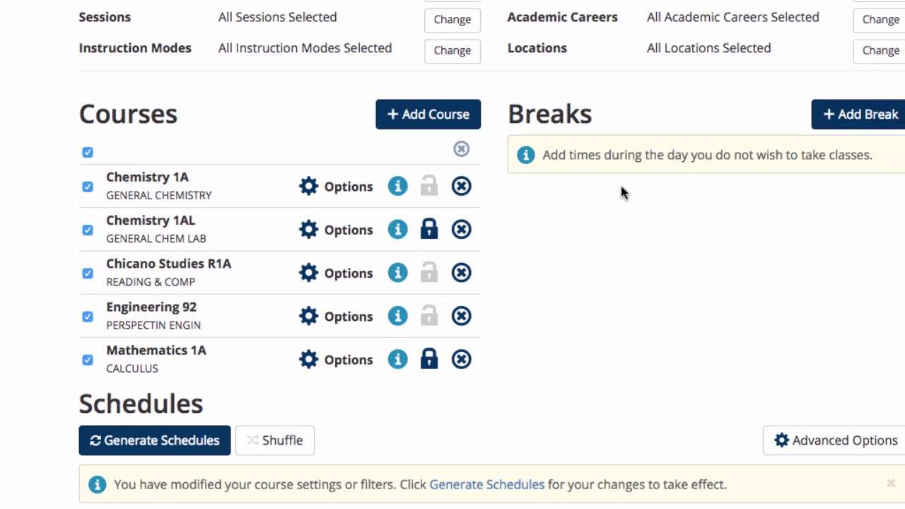
Step: Read the Chemistry 1A course description and open the section details of lecture 001, class 19828
click(398, 188)
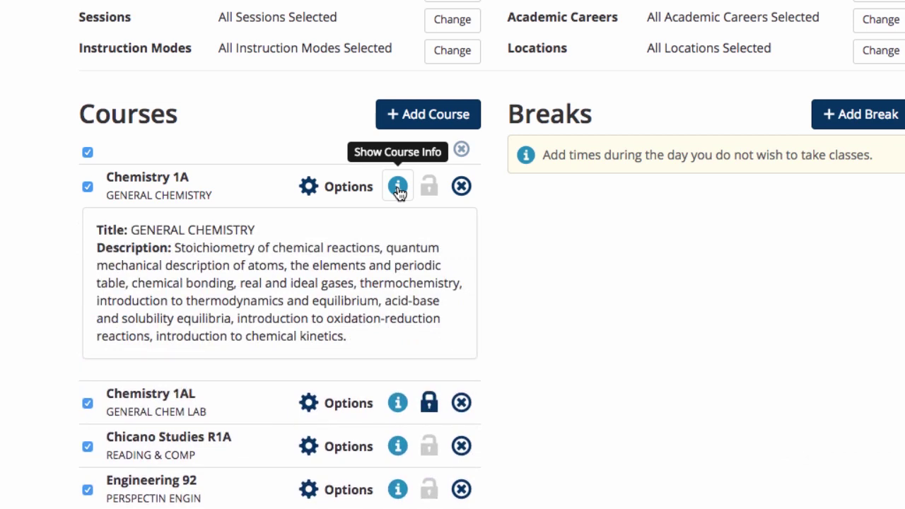
click(338, 193)
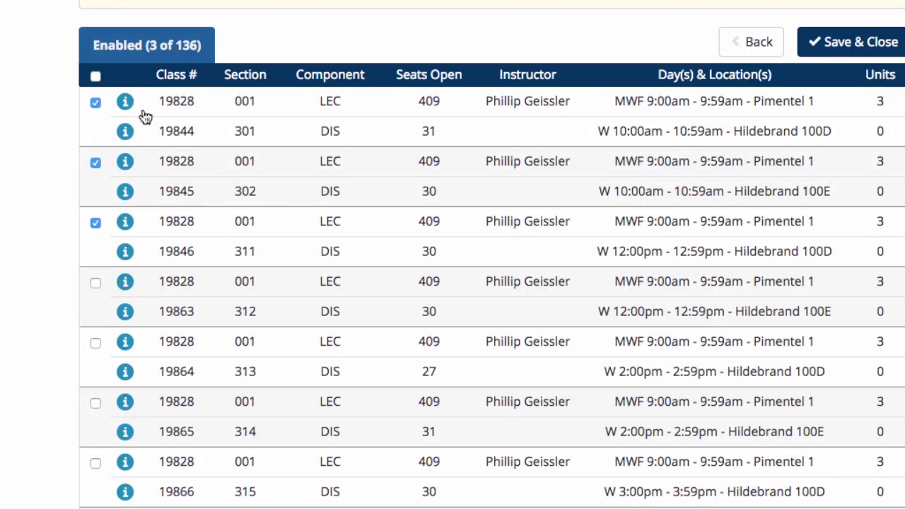
click(125, 101)
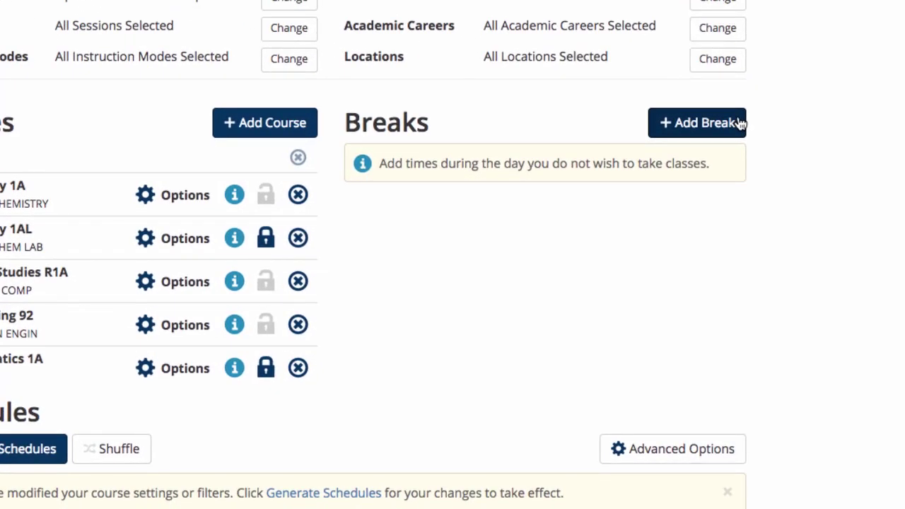
Step: Add a weekday break named Lunch from 11:00 am to 12:00 pm
click(739, 124)
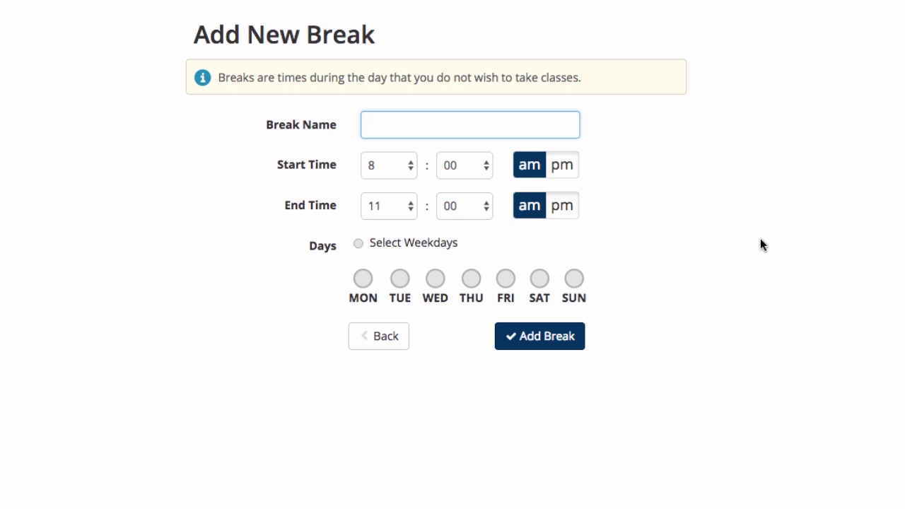
text(Lunch)
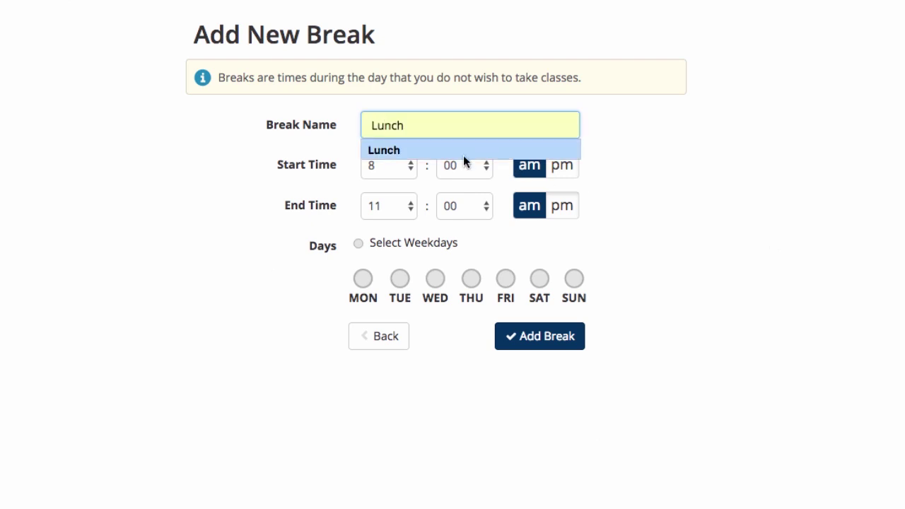
click(387, 149)
click(389, 165)
click(390, 211)
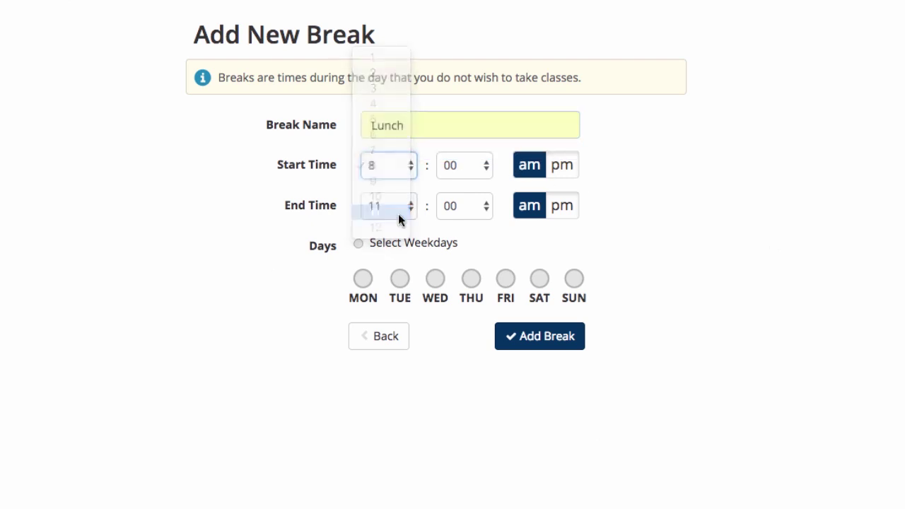
click(400, 209)
click(396, 223)
click(562, 206)
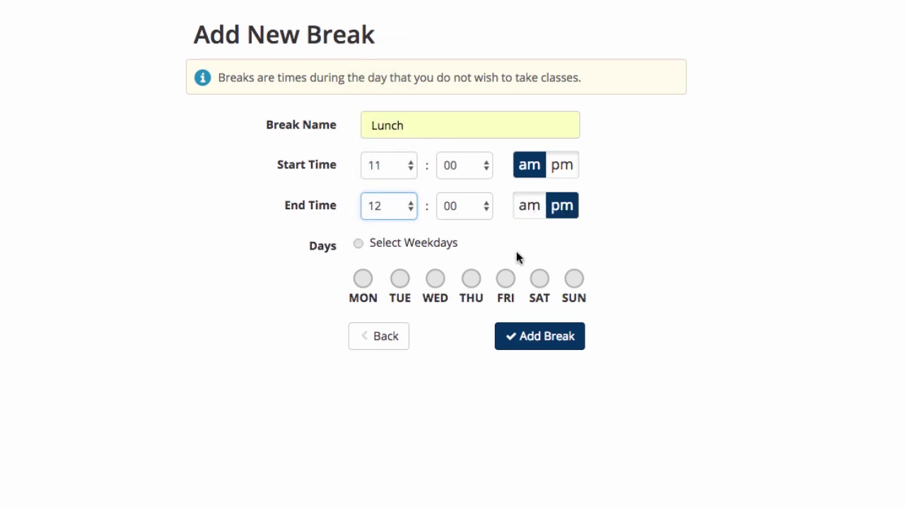
click(358, 245)
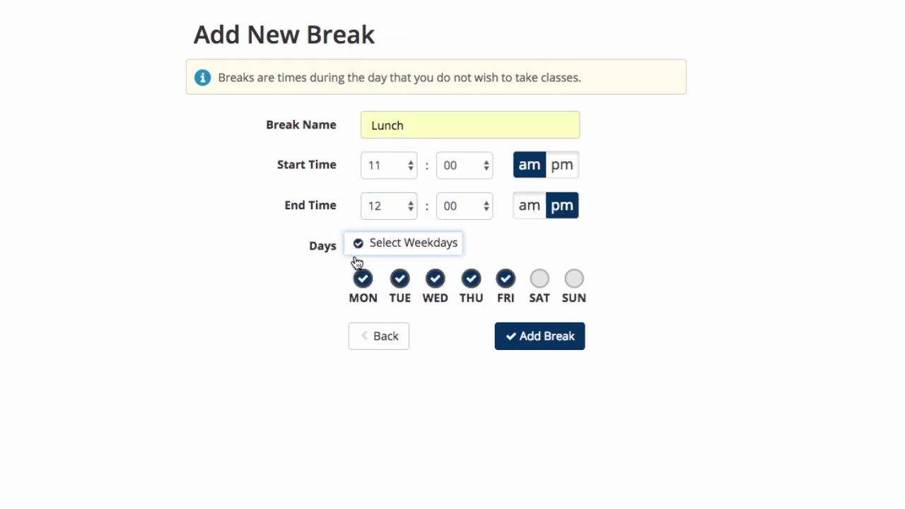
click(565, 340)
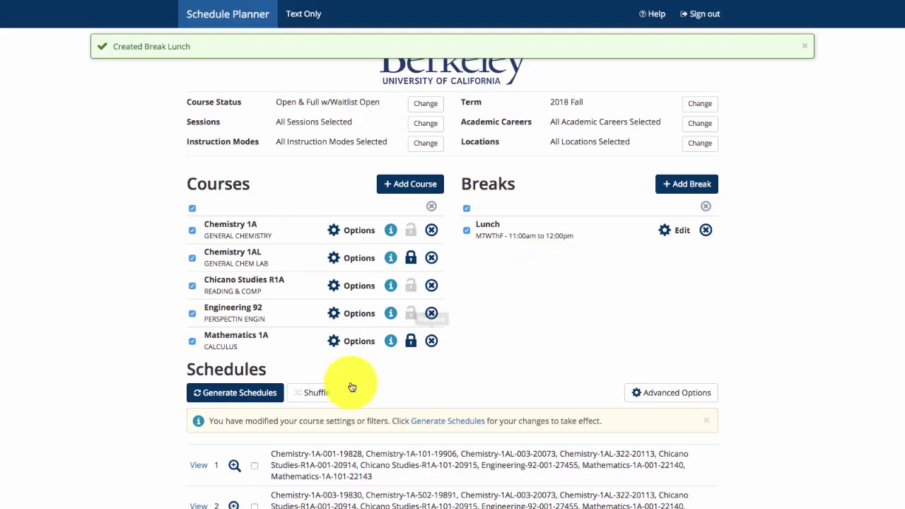
Step: Generate schedules with the Lunch break and the limited Chemistry 1A sections, and view the first one in detail
click(267, 396)
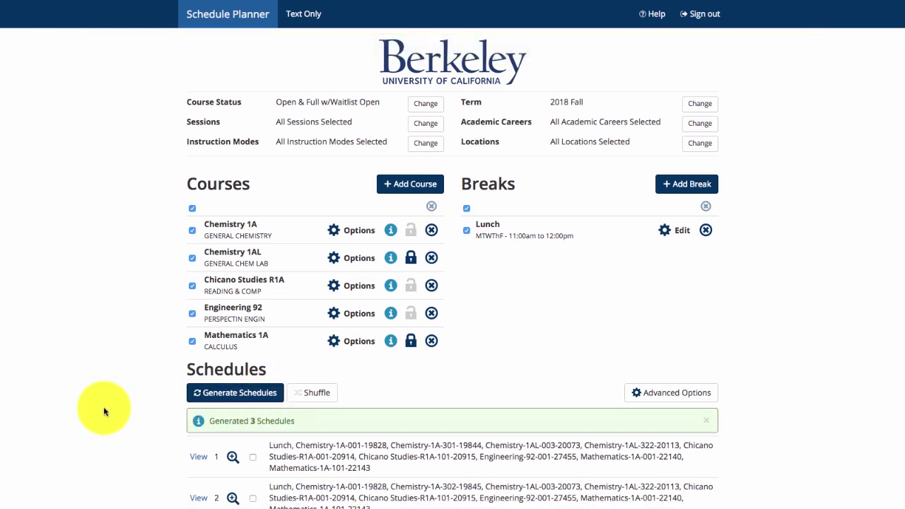
click(654, 394)
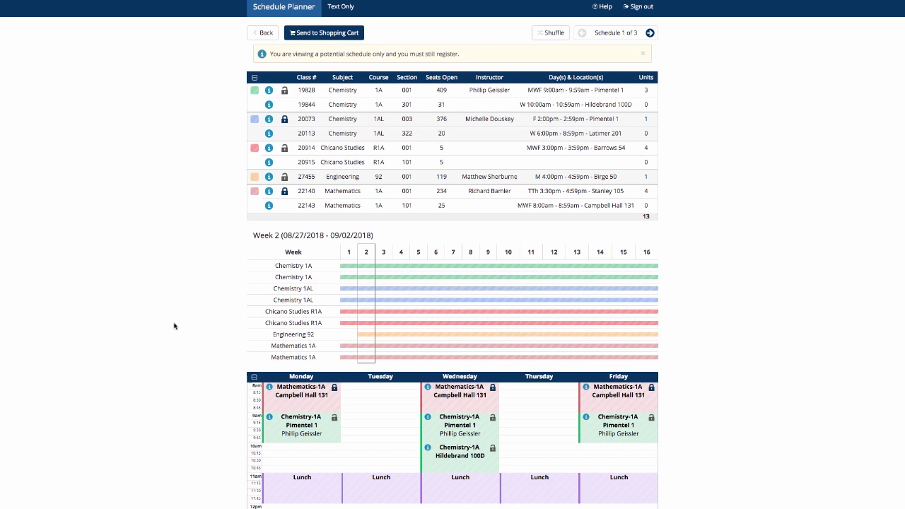
click(174, 325)
Step: Send schedule 1 to the shopping cart and import it into the 2018 Fall enrollment cart in CalCentral
click(341, 33)
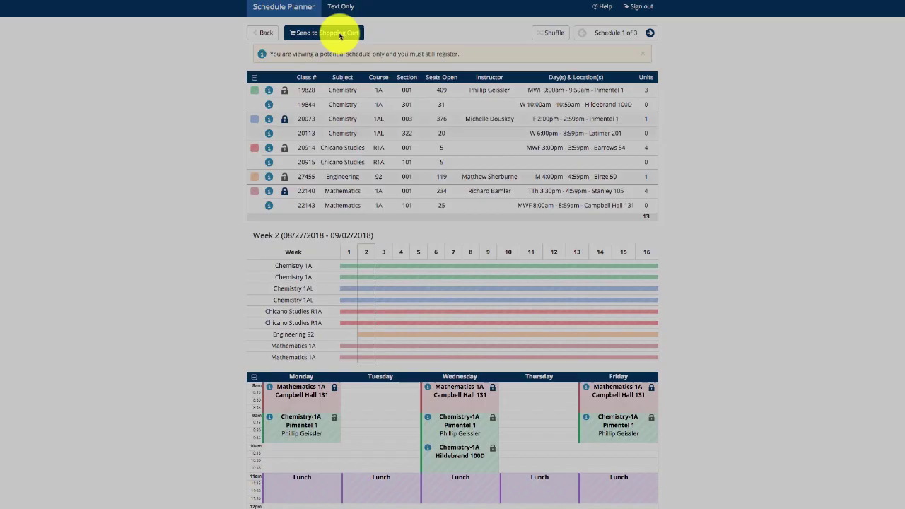
click(562, 285)
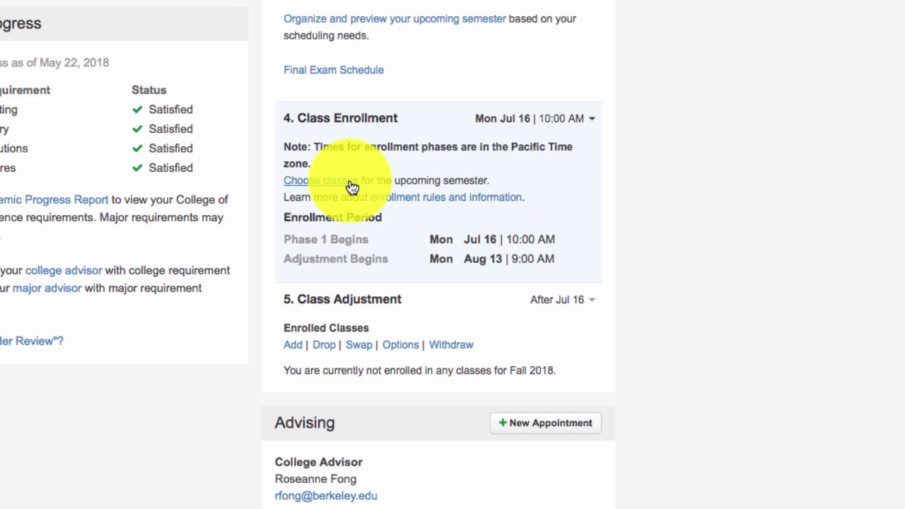
click(352, 187)
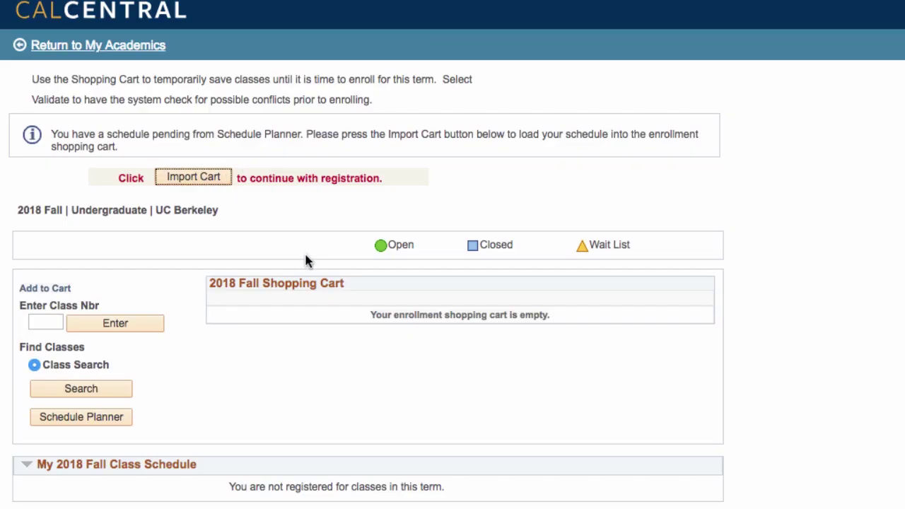
click(199, 179)
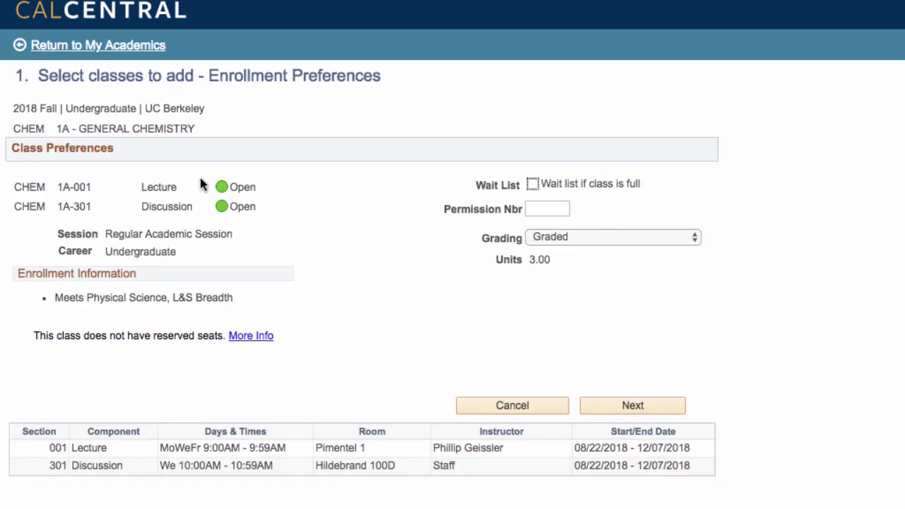
Step: Enable wait-listing if the class is full for CHEM 1A and CHEM 1AL in the enrollment preferences
click(533, 185)
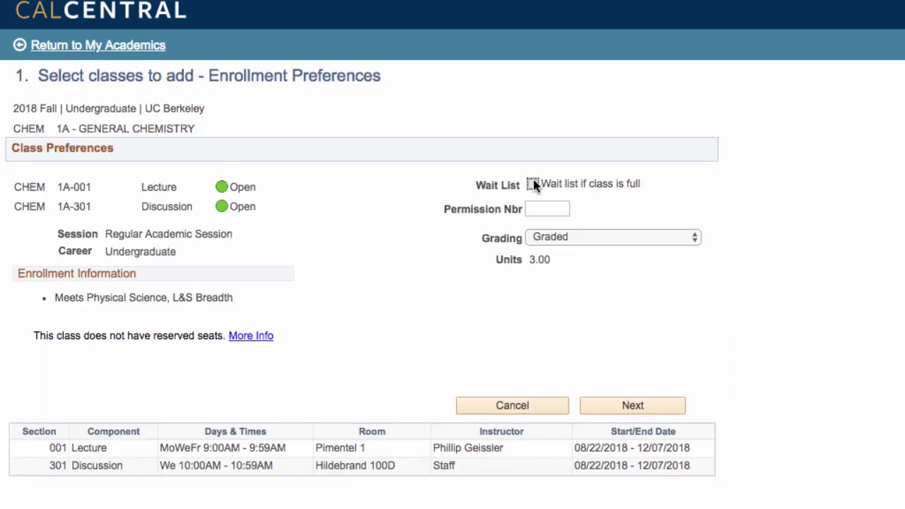
click(628, 406)
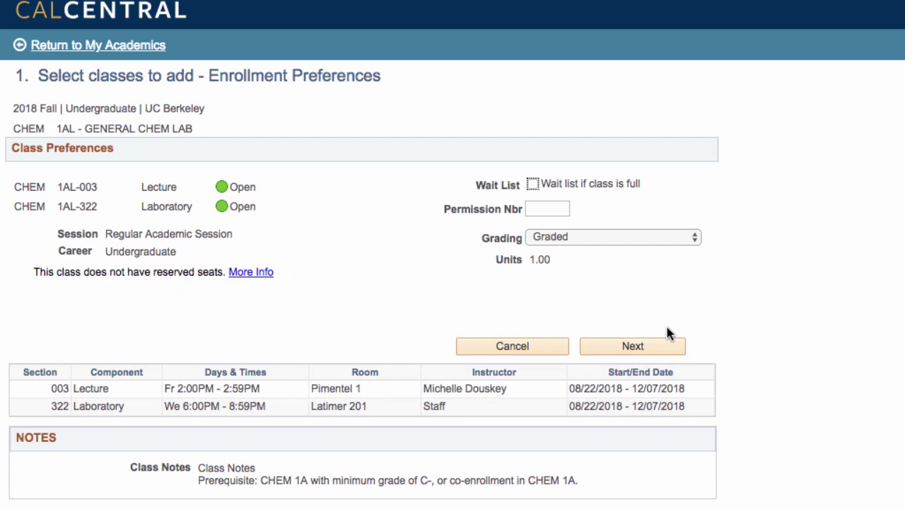
click(533, 185)
click(621, 346)
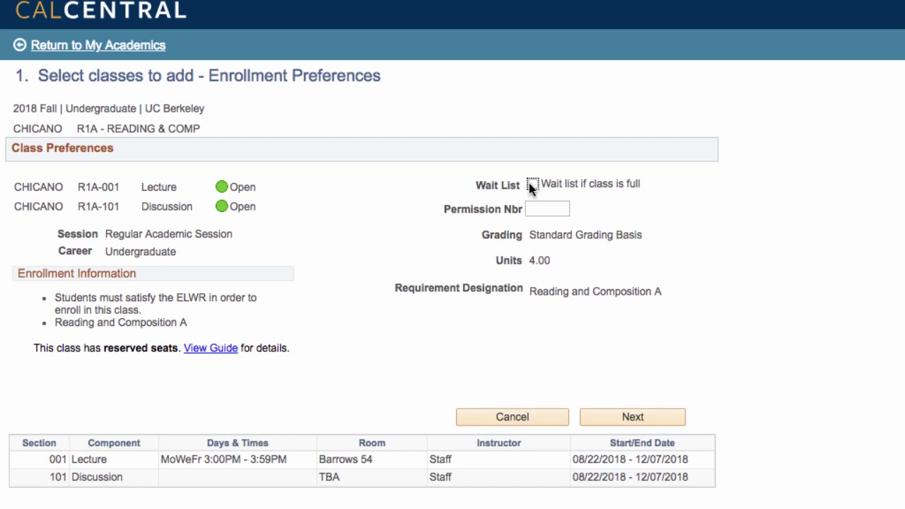
Step: Enable wait-listing if the class is full for CHICANO R1A, ENGIN 92 and MATH 1A, and complete the cart import
click(533, 184)
click(628, 418)
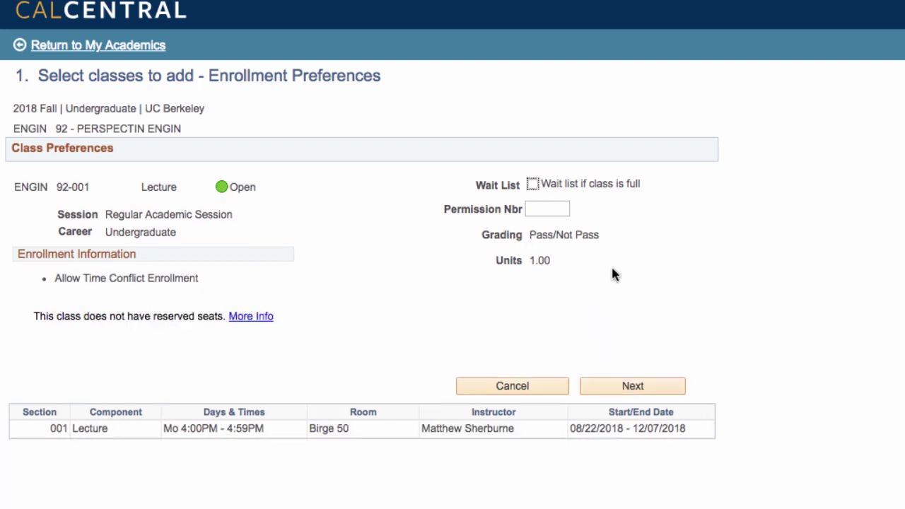
click(532, 184)
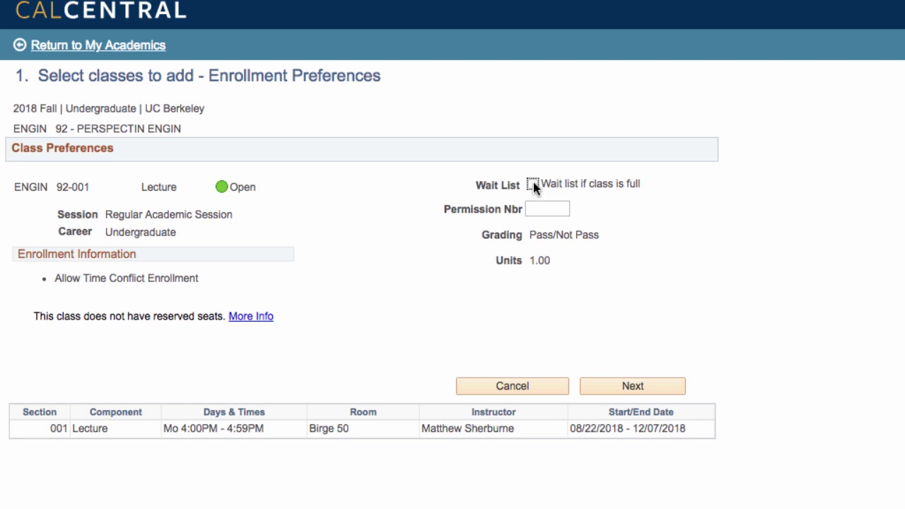
click(637, 387)
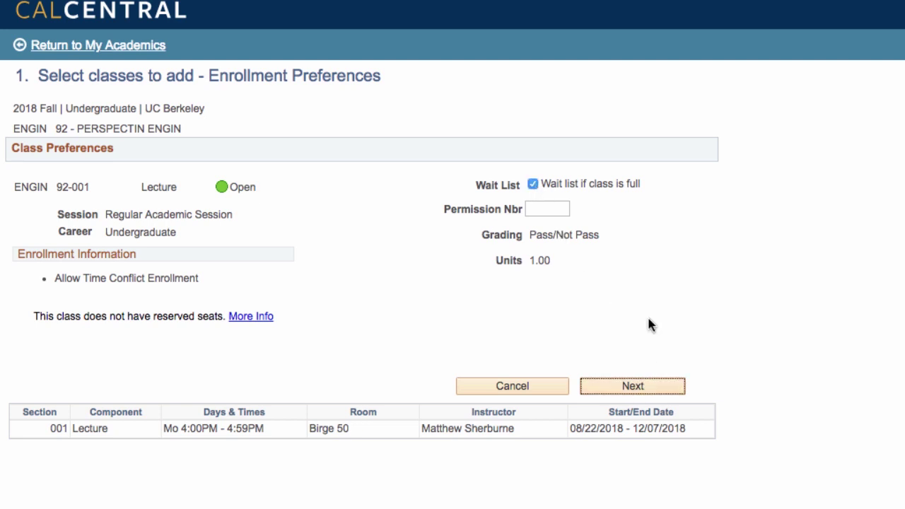
click(532, 185)
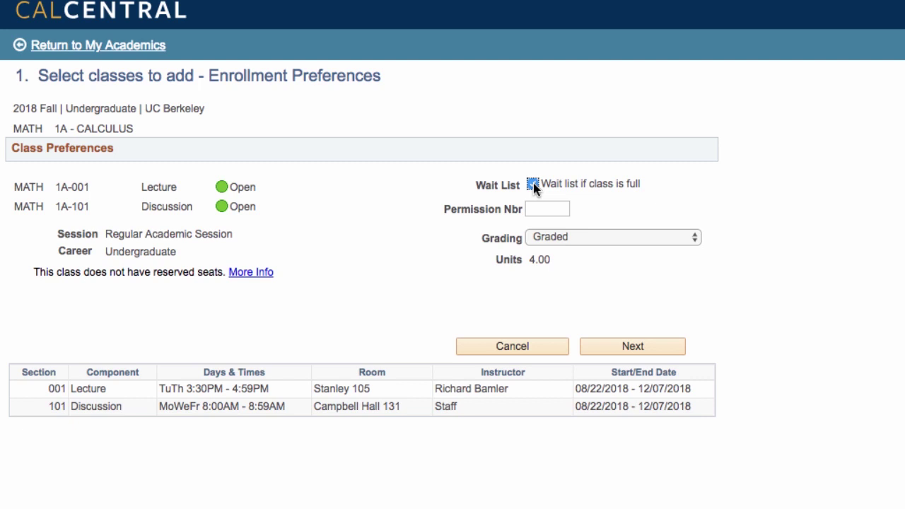
click(623, 345)
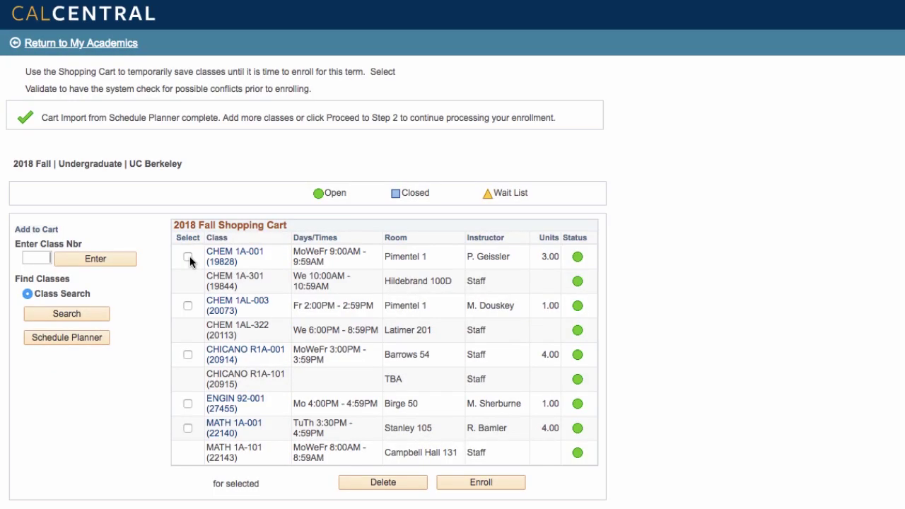
Step: Select all five classes, CHEM 1A, CHEM 1AL, CHICANO R1A, ENGIN 92 and MATH 1A, in the 2018 Fall Shopping Cart
click(187, 257)
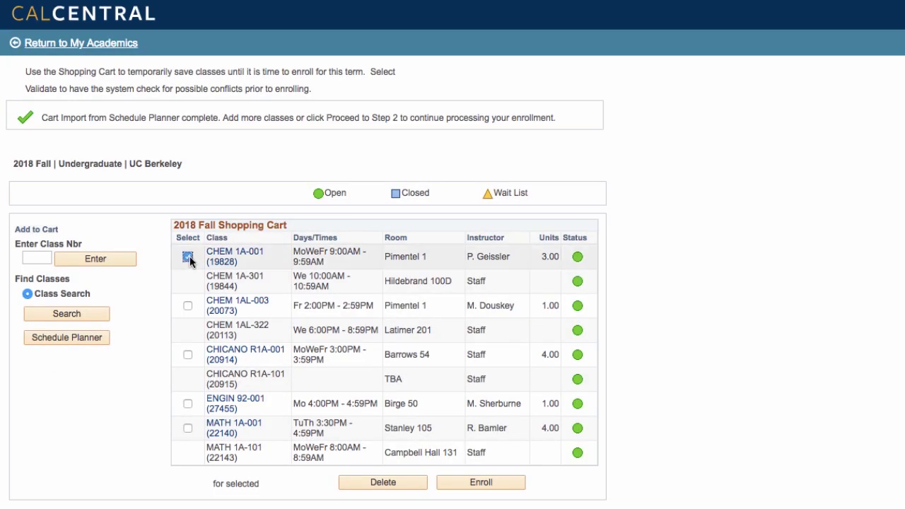
click(187, 306)
click(188, 354)
click(188, 403)
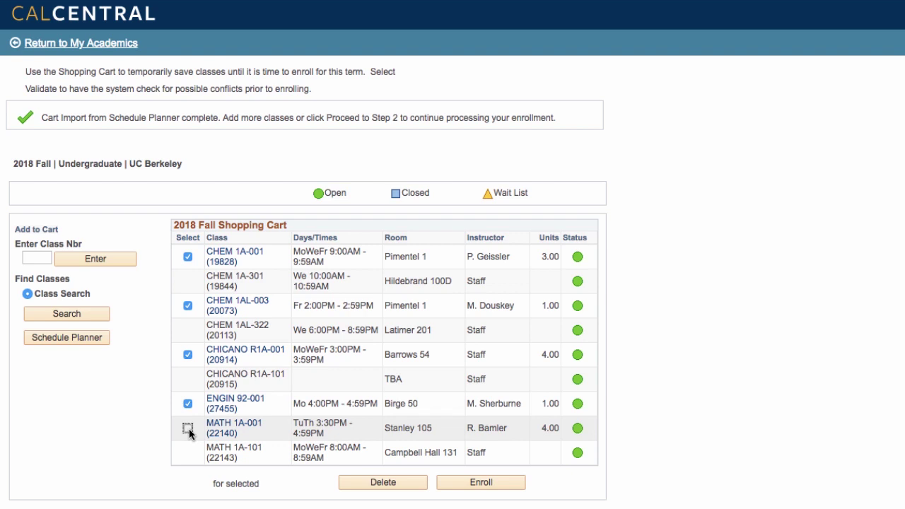
click(188, 428)
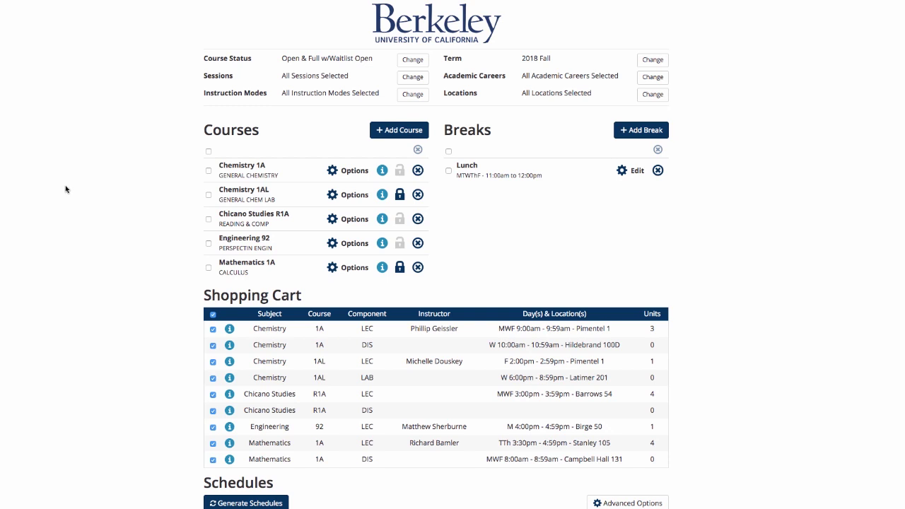
Step: In the Schedule Planner, add Theater Dance & Perf Stds R1A - Performce & Writing to the course list and return to the overview
click(393, 131)
click(391, 175)
text(theat)
key(Return)
key(Tab)
text(r1a)
key(Return)
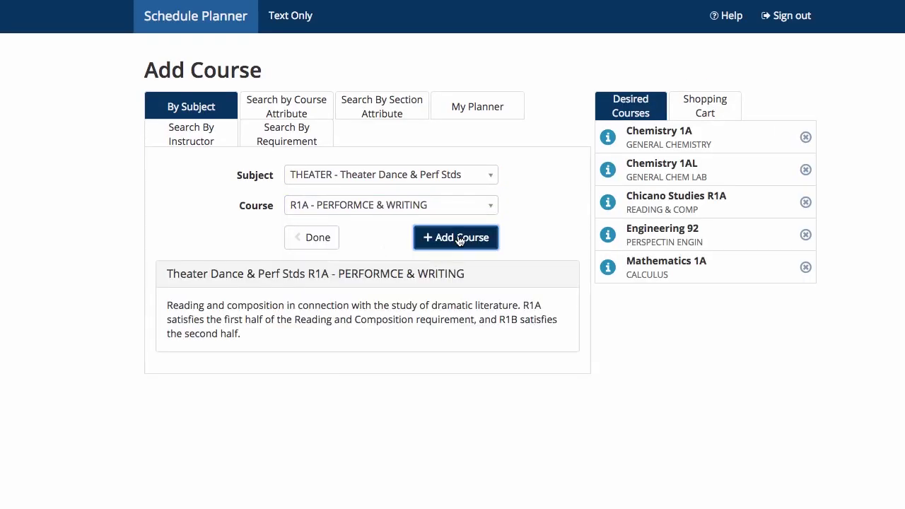
click(460, 238)
click(318, 238)
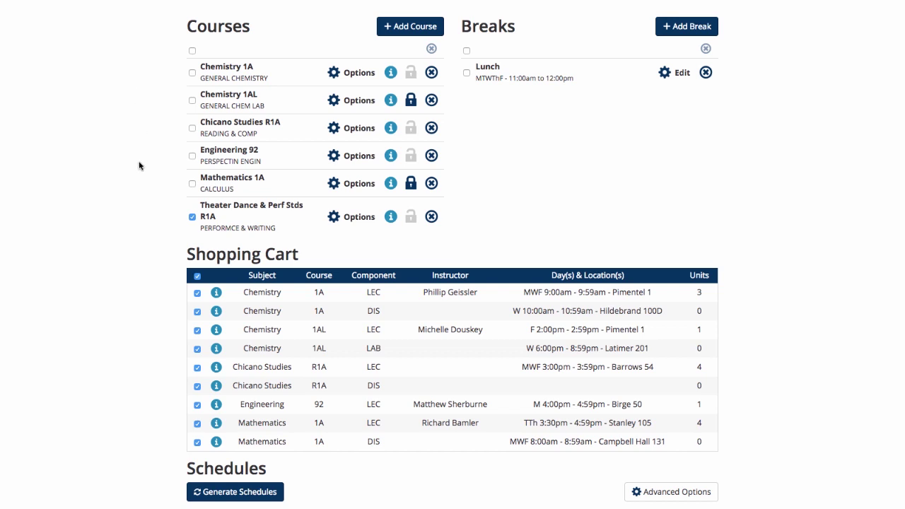
scroll(137, 163, down, 1)
scroll(138, 165, up, 1)
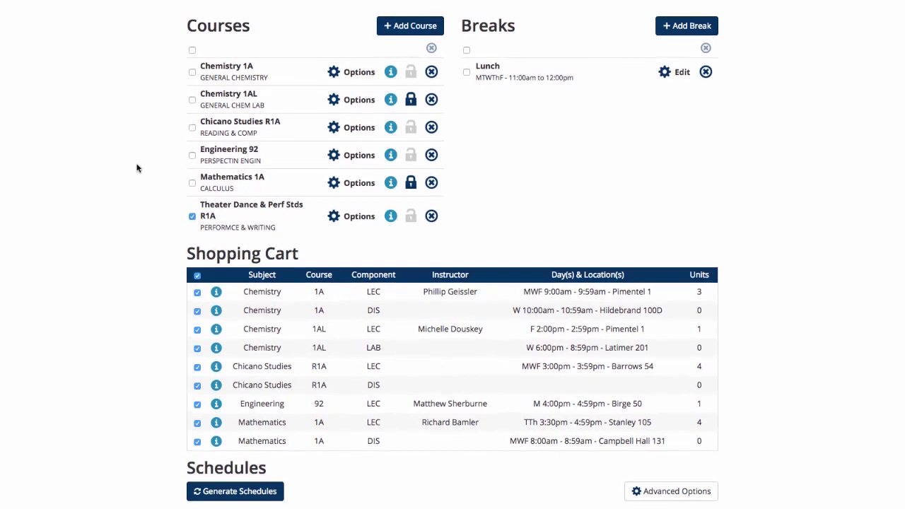
Step: Clear all sections in the planner's Shopping Cart, acknowledge the conflict warning, and reselect the Chemistry 1A, Chemistry 1AL, Engineering 92 and Mathematics 1A sections
click(198, 276)
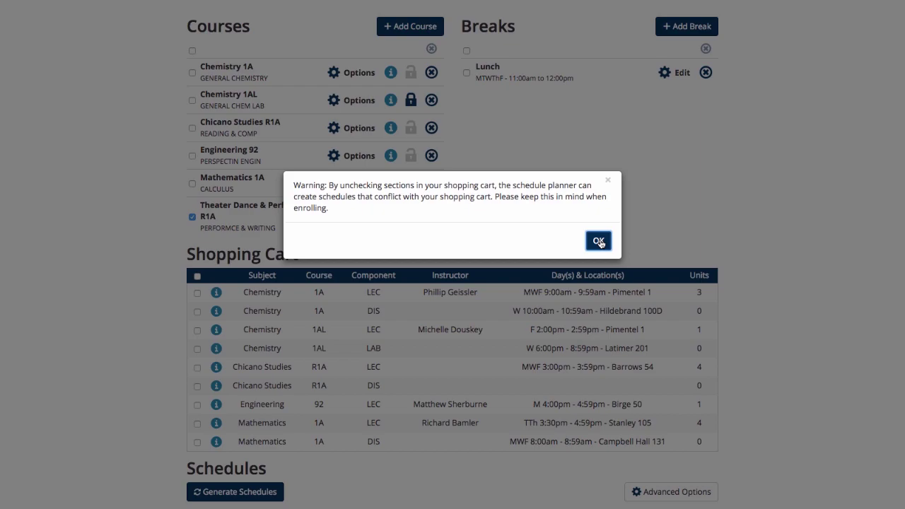
click(599, 242)
click(198, 293)
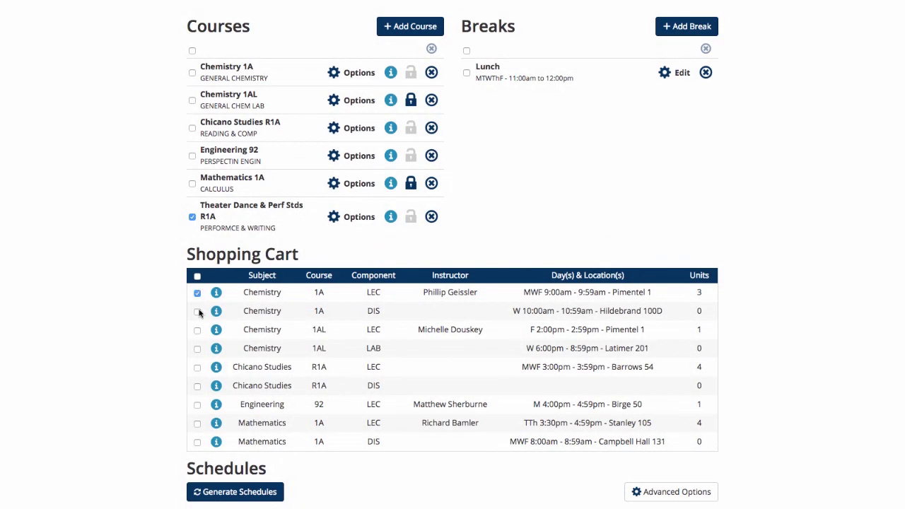
click(198, 311)
click(198, 329)
click(198, 349)
click(198, 404)
click(198, 424)
Step: Generate schedules with Theater Dance & Perf Stds R1A and the selected cart sections, and send schedule 1 to the Shopping Cart
scroll(146, 441, up, 3)
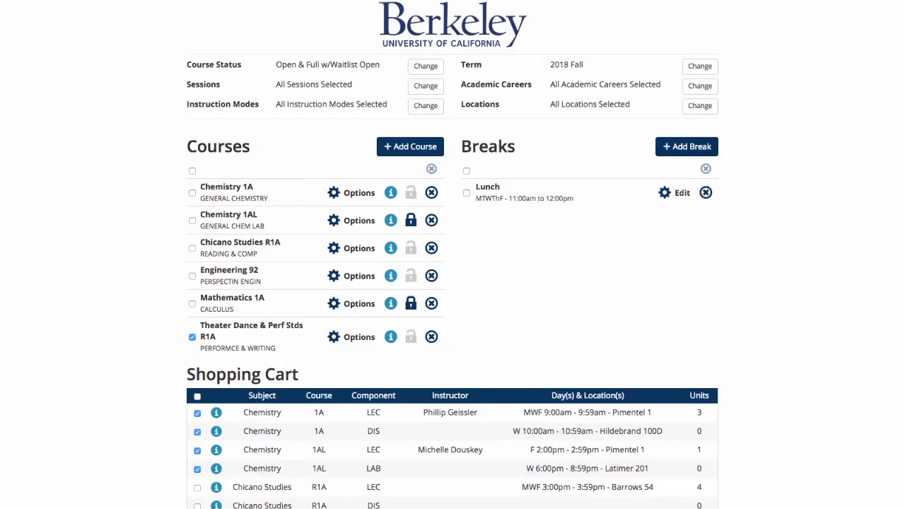
scroll(153, 484, down, 5)
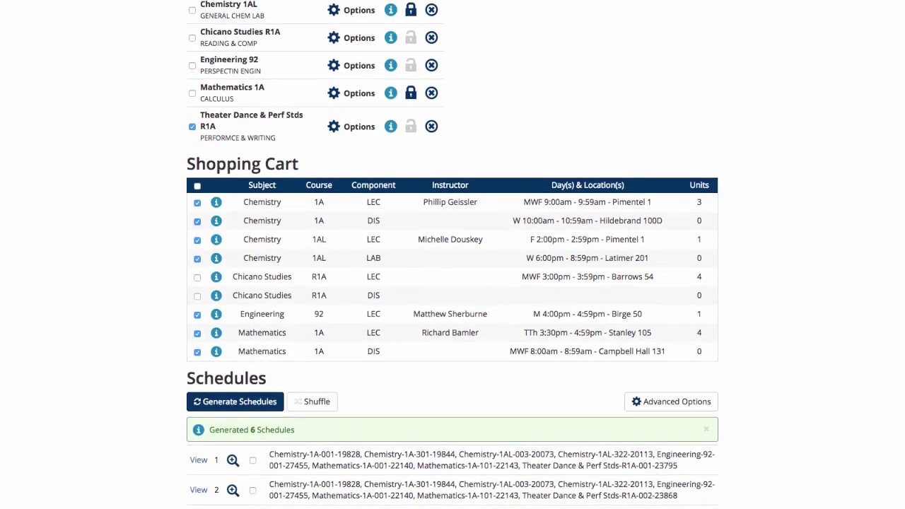
click(199, 461)
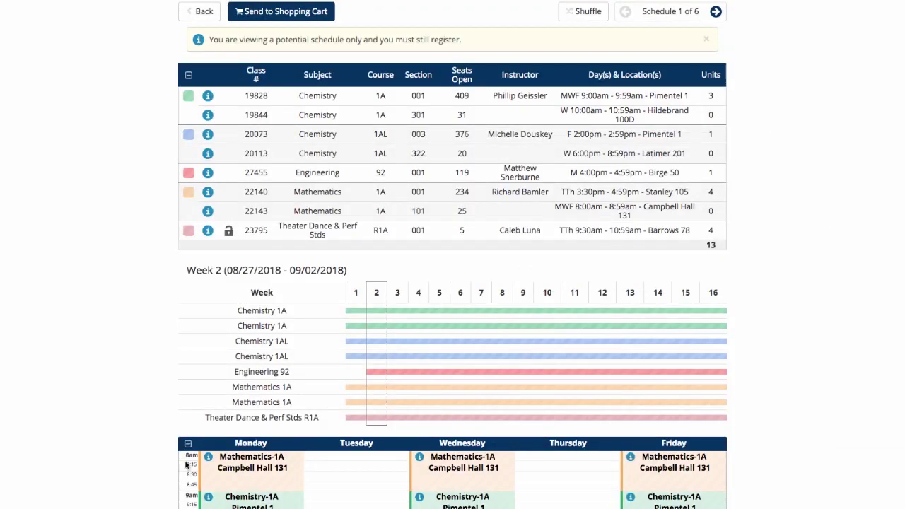
click(286, 11)
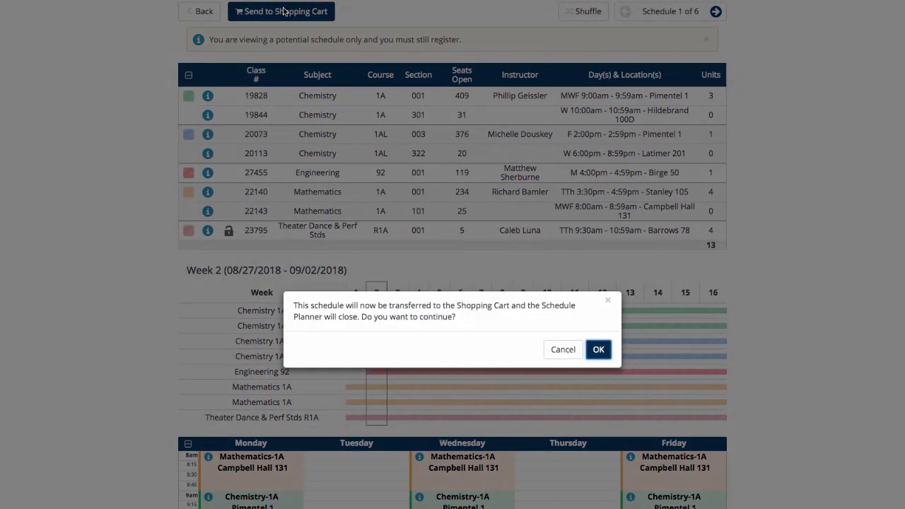
click(598, 349)
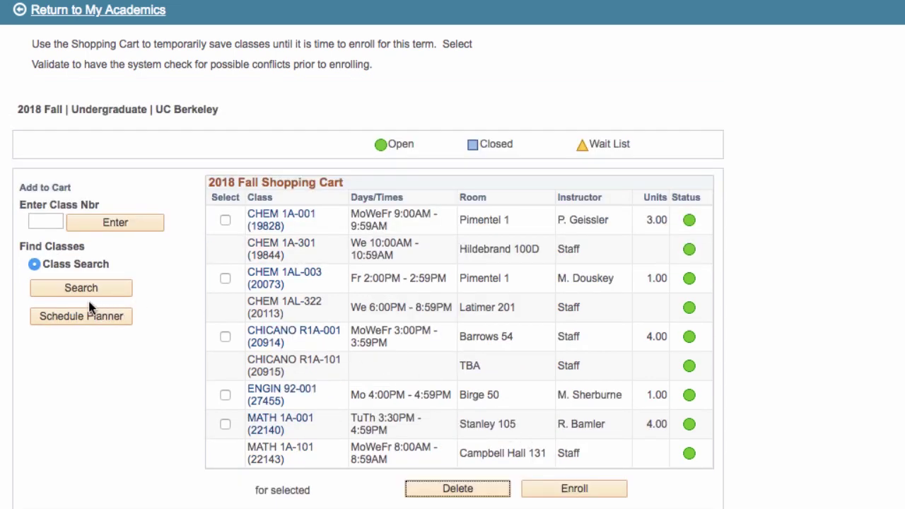
Step: Launch the Schedule Planner again from the 2018 Fall Shopping Cart page
click(73, 318)
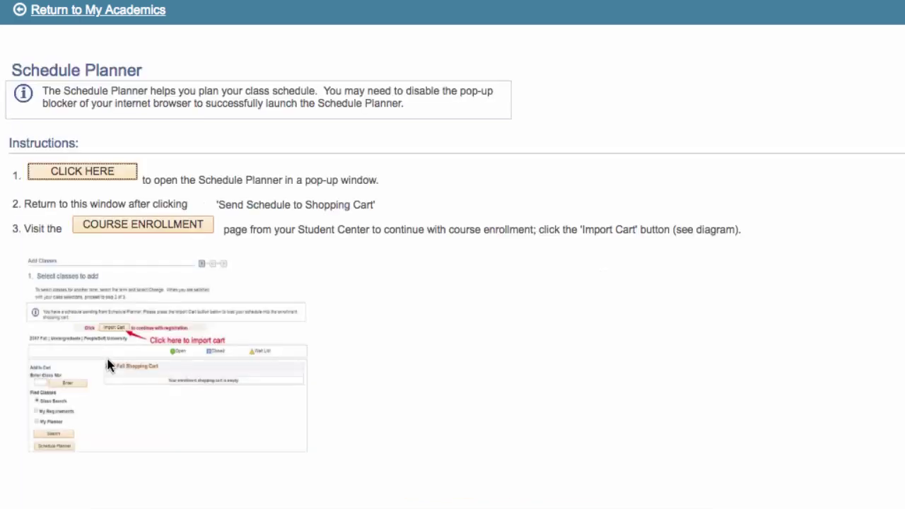
click(110, 173)
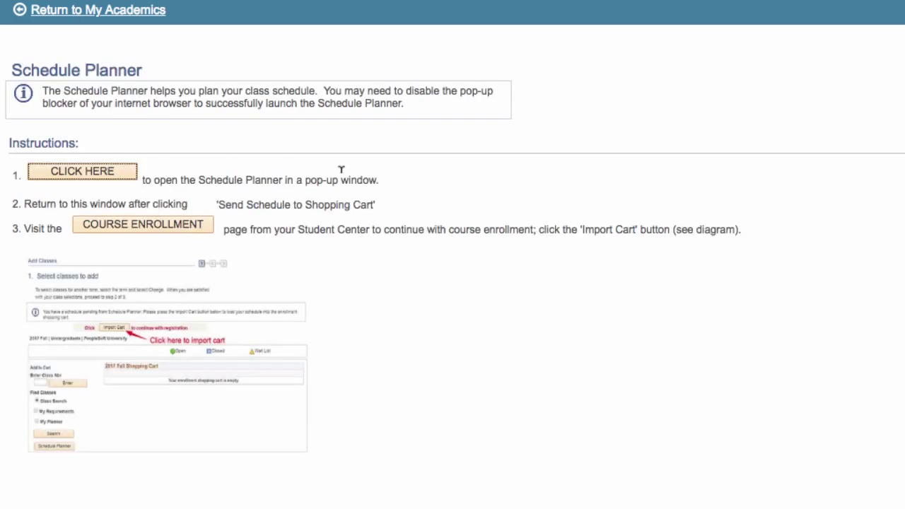